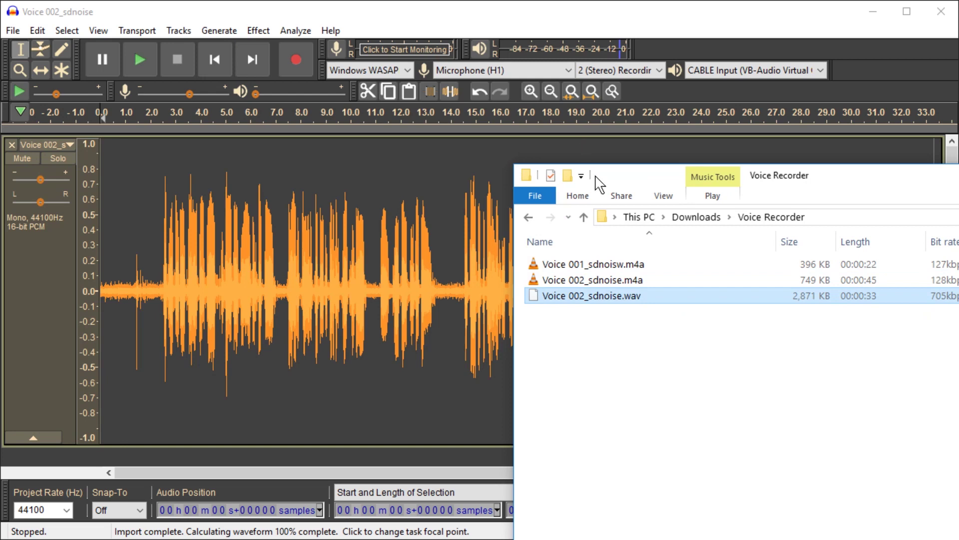
# - Remove the existing audio track and import Voice 002_sdnoise.wav again from the Voice Recorder folder
pyautogui.moveTo(598, 180); pyautogui.dragTo(958, 180)
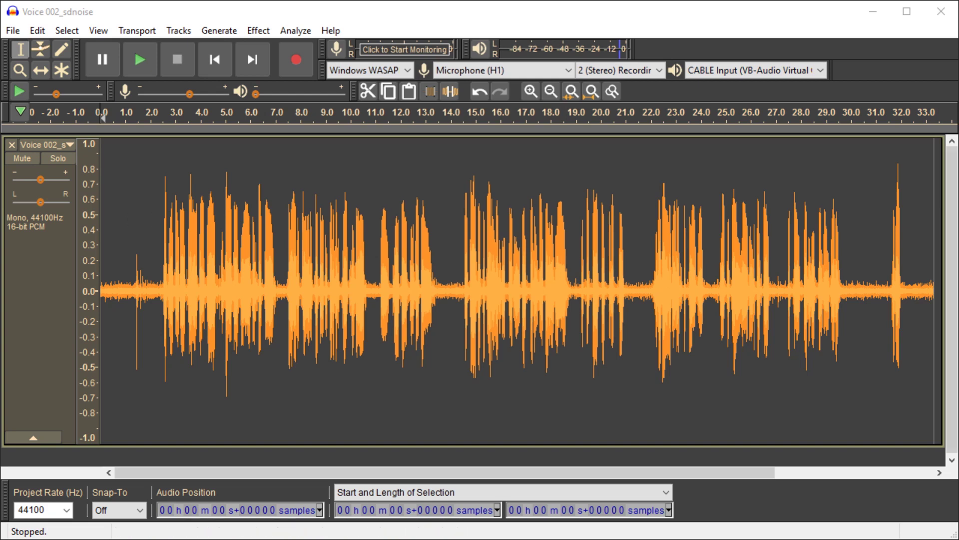
pyautogui.click(11, 145)
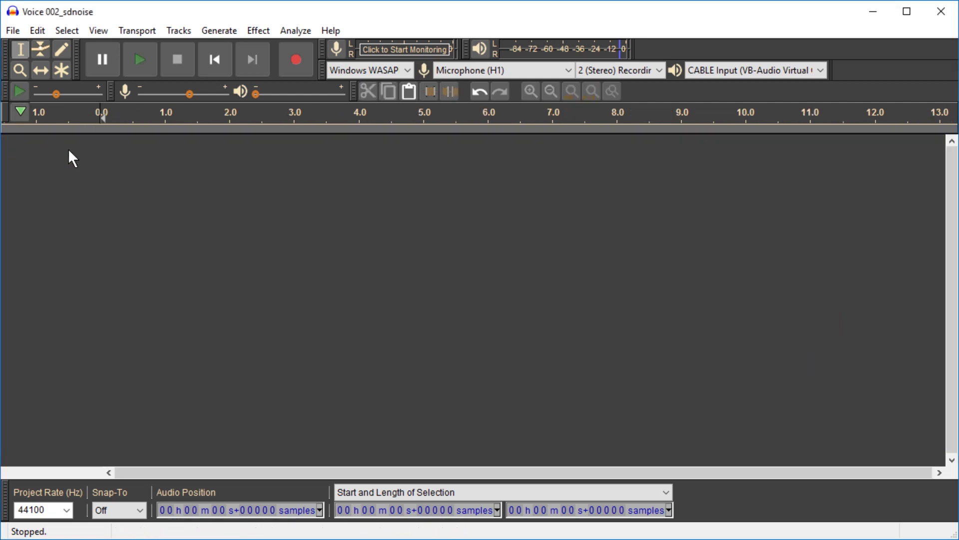
pyautogui.moveTo(958, 167); pyautogui.dragTo(885, 177)
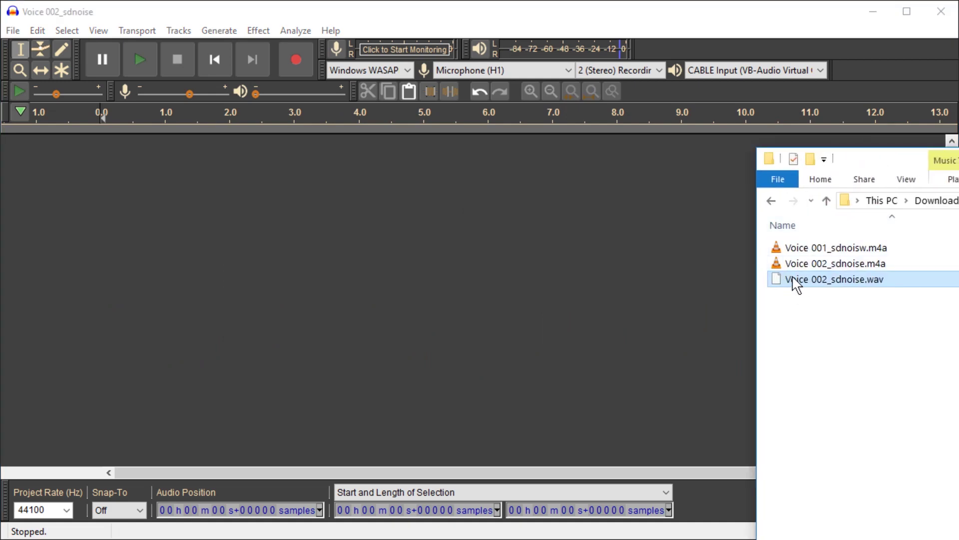
pyautogui.moveTo(795, 280); pyautogui.dragTo(455, 278)
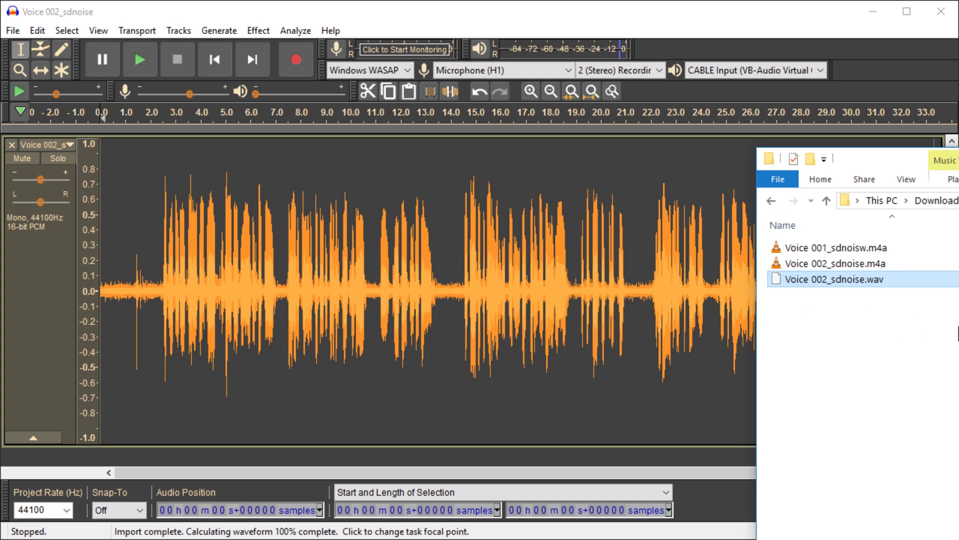
# - Select the whole recording and listen to its opening seconds
pyautogui.doubleClick(620, 242)
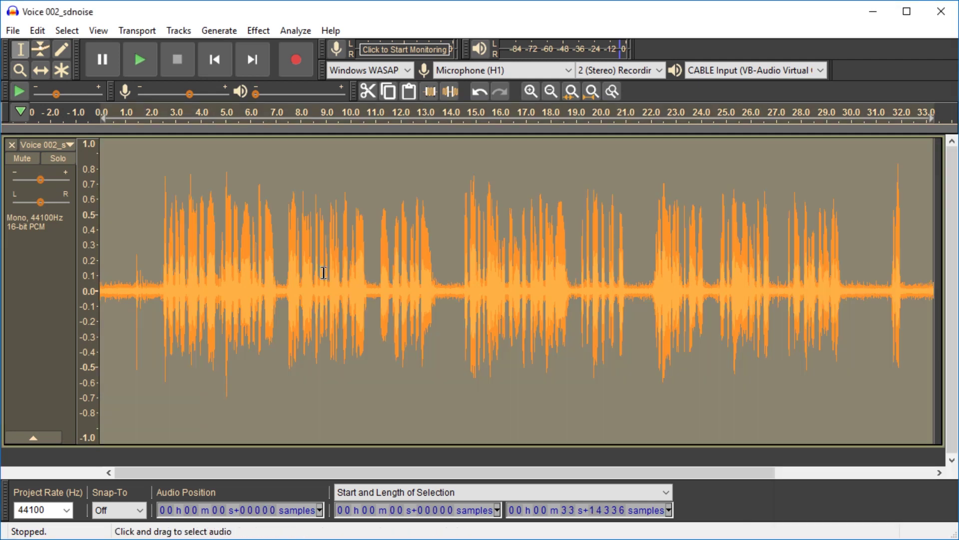
pyautogui.doubleClick(155, 253)
pyautogui.click(195, 243)
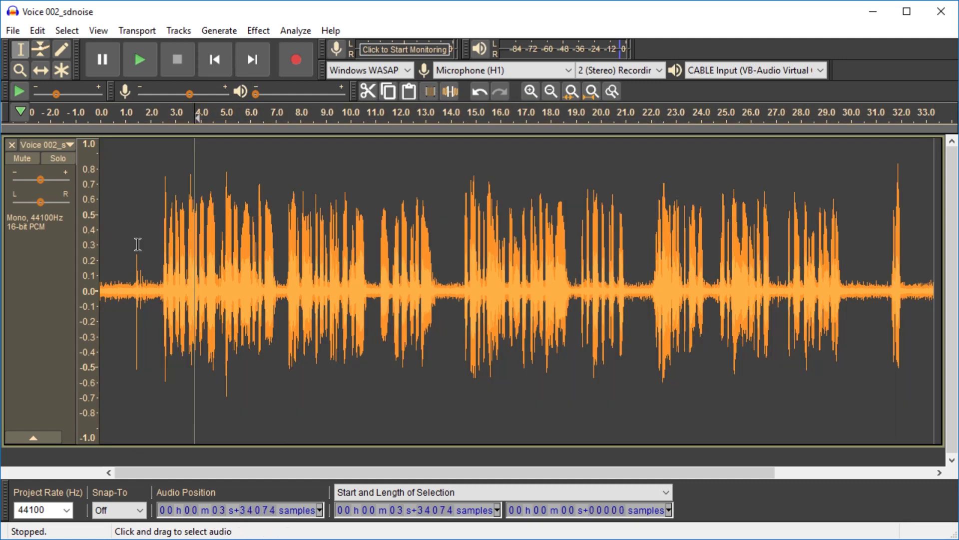
pyautogui.doubleClick(131, 245)
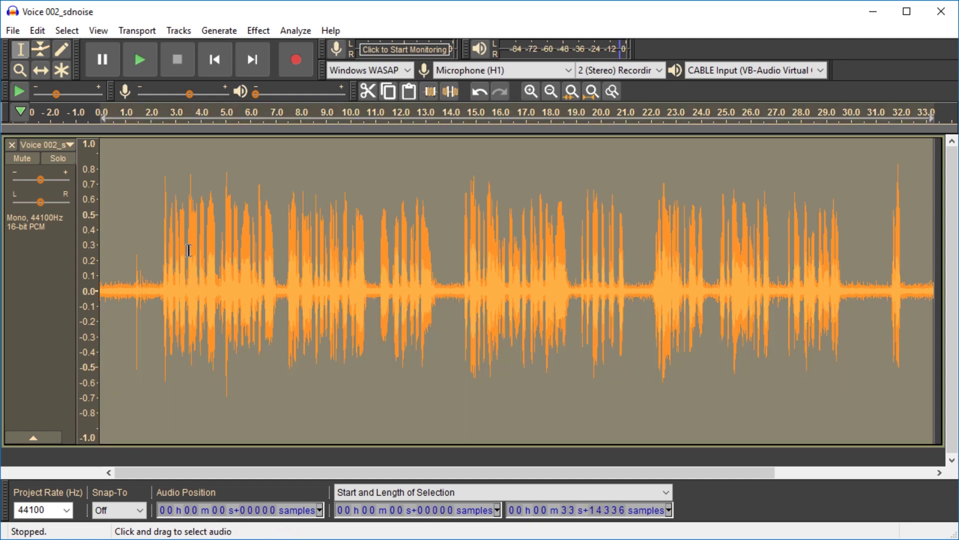
pyautogui.press('space')
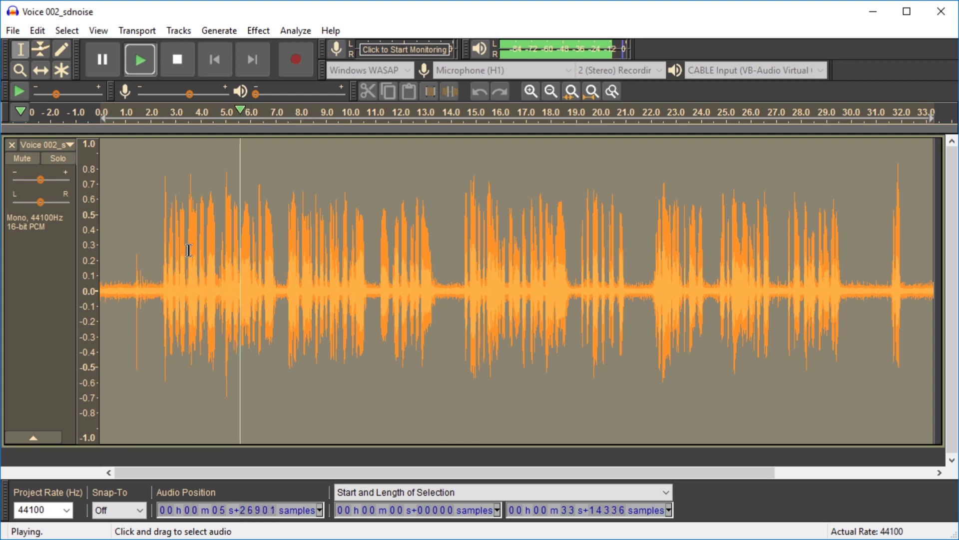
pyautogui.press('space')
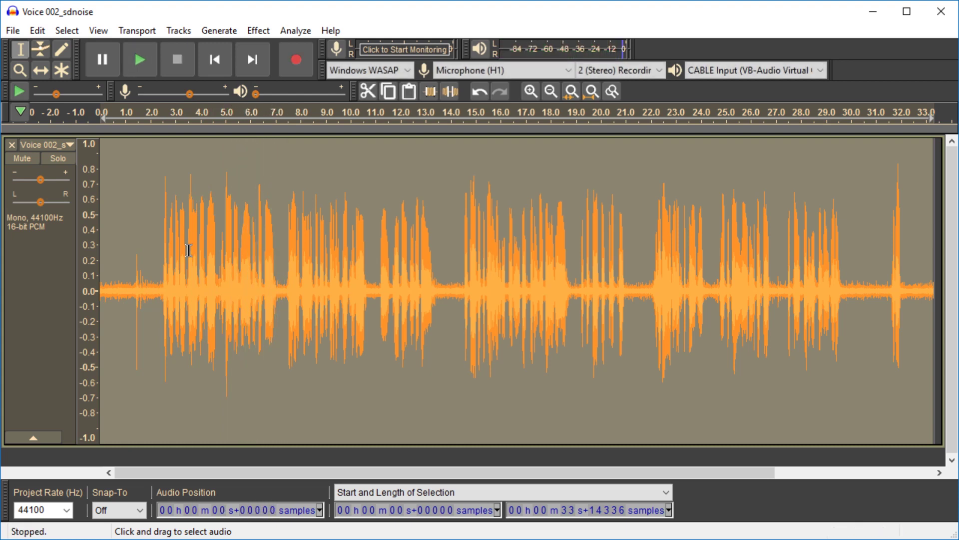
# - Select the quiet opening of the recording, about 1.35 seconds long, and apply Normalize to it
pyautogui.click(103, 268)
pyautogui.moveTo(103, 268); pyautogui.dragTo(132, 268)
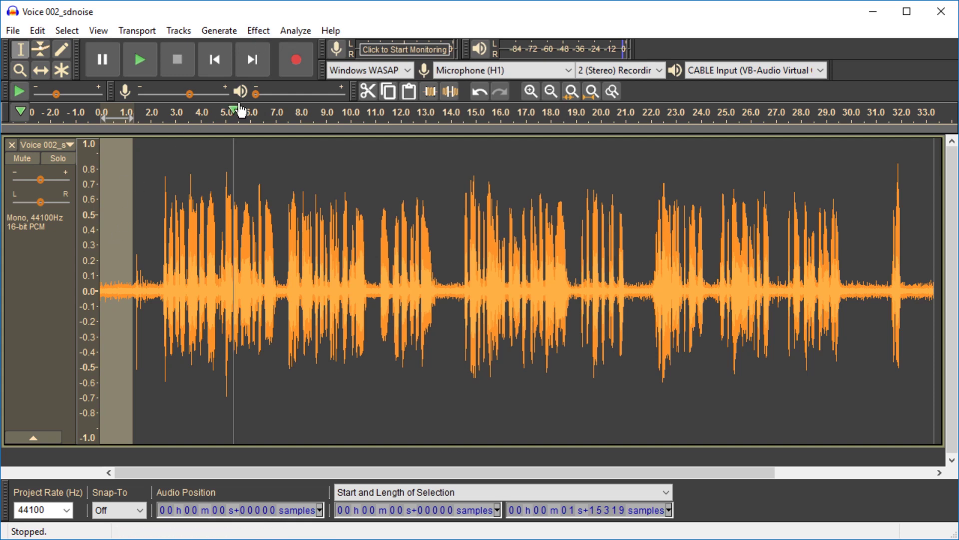
pyautogui.click(267, 32)
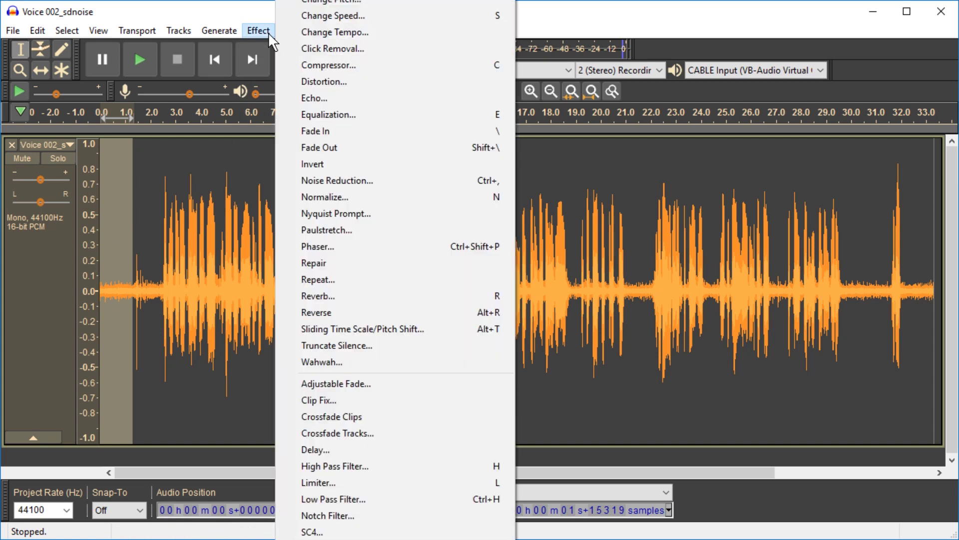
pyautogui.click(374, 199)
pyautogui.click(517, 317)
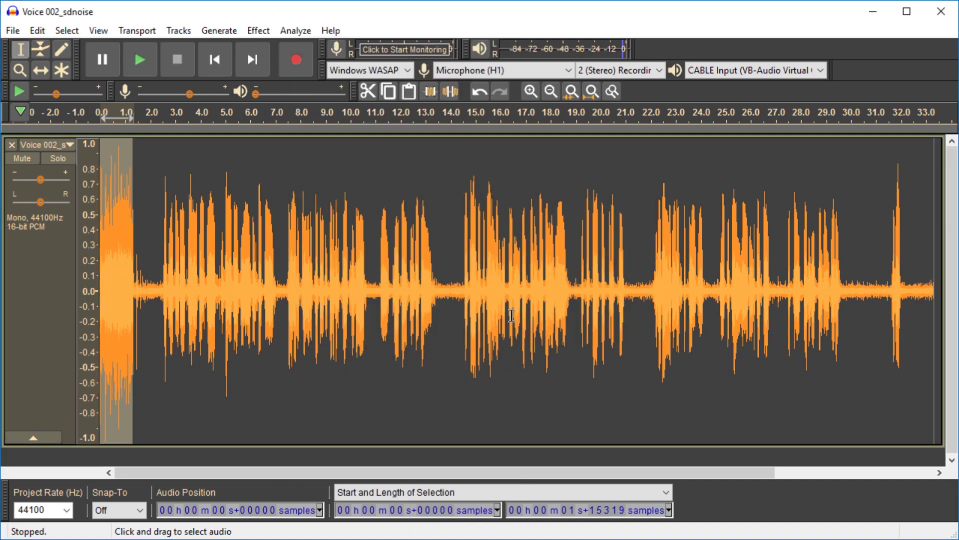
# - Play the normalized opening noise, and play about the first 6.5 seconds to compare it with the speech
pyautogui.press('space')
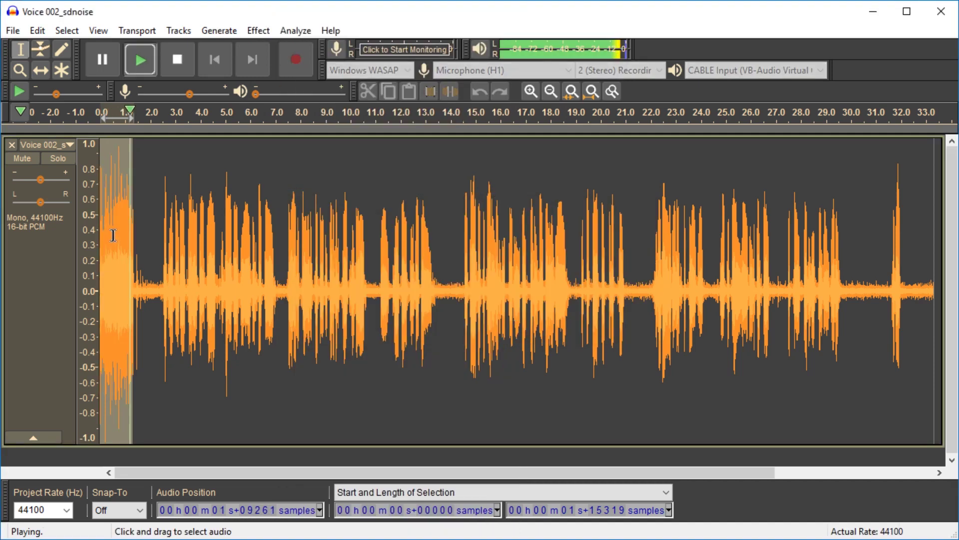
pyautogui.keyDown('shift'); pyautogui.click(262, 241); pyautogui.keyUp('shift')
pyautogui.press('space')
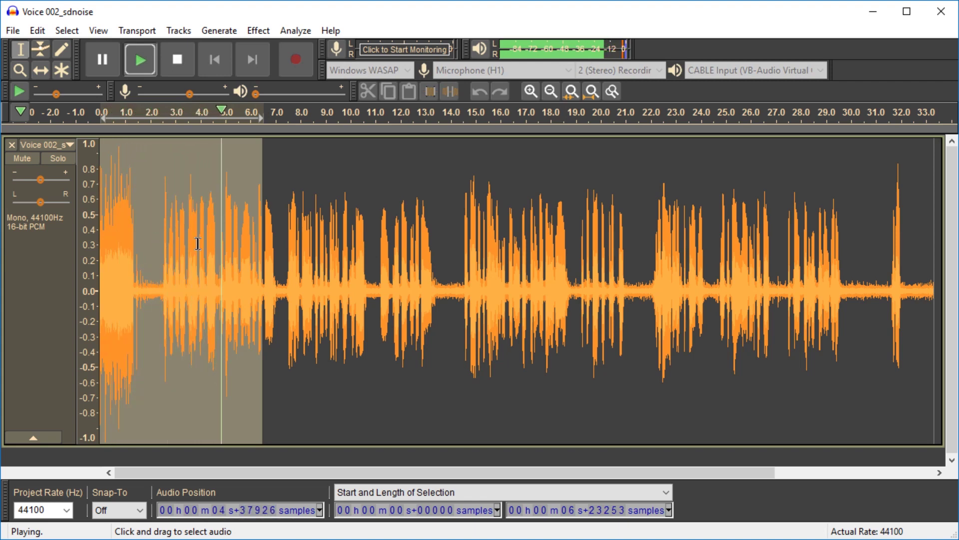
pyautogui.press('space')
# - Normalize the stretch from about 1.7 to 3.9 seconds and play it in a loop
pyautogui.click(162, 264)
pyautogui.moveTo(147, 267)
pyautogui.mouseDown()
pyautogui.moveTo(197, 272)
pyautogui.moveTo(144, 286)
pyautogui.mouseUp()
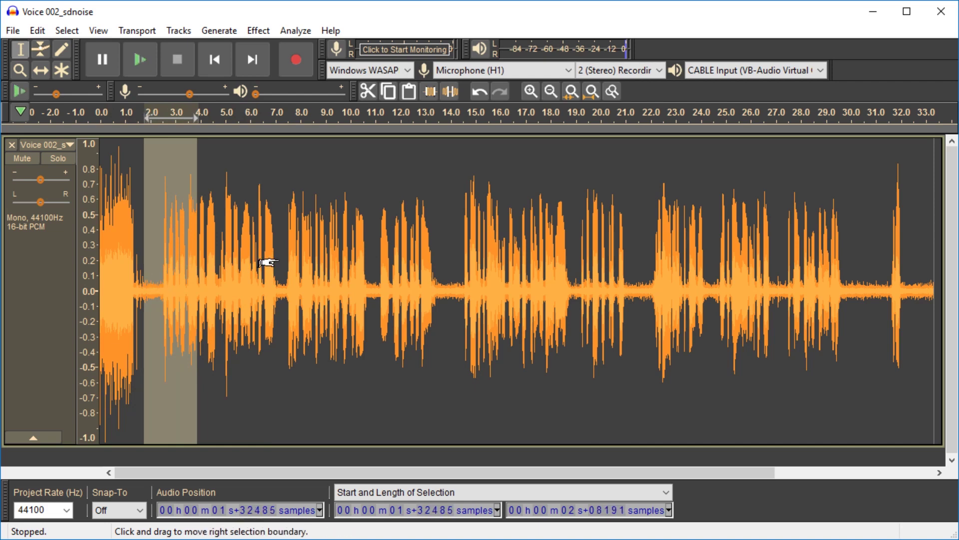
pyautogui.press('space')
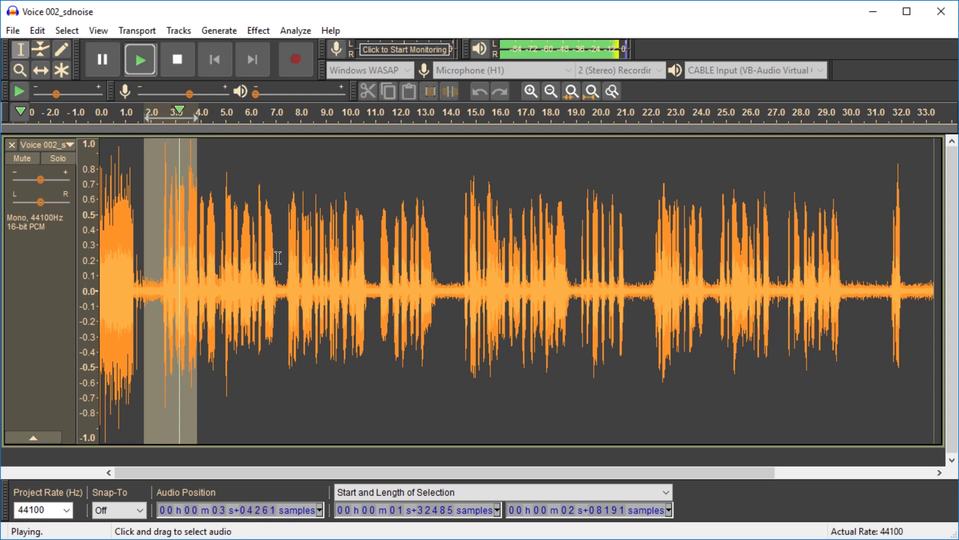
pyautogui.hotkey('shift', 'space')
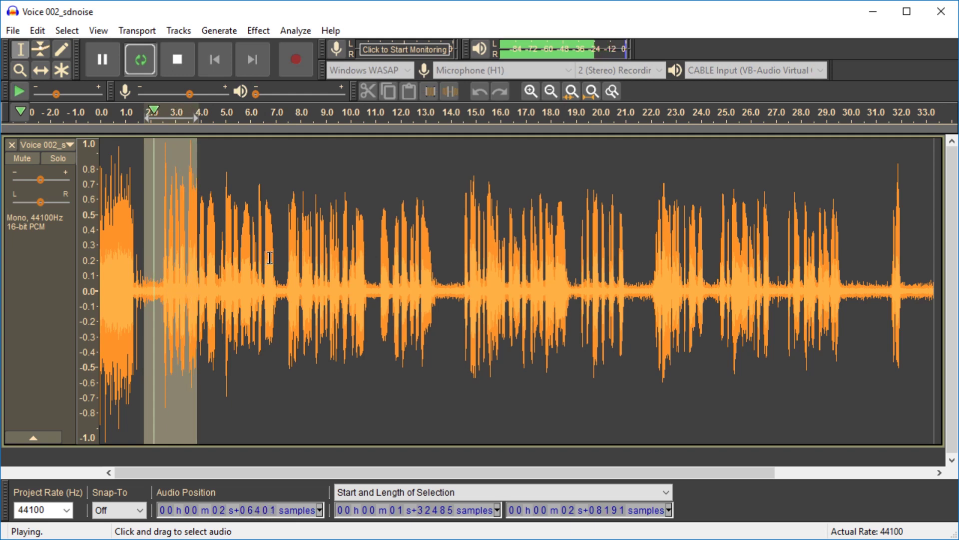
pyautogui.press('space')
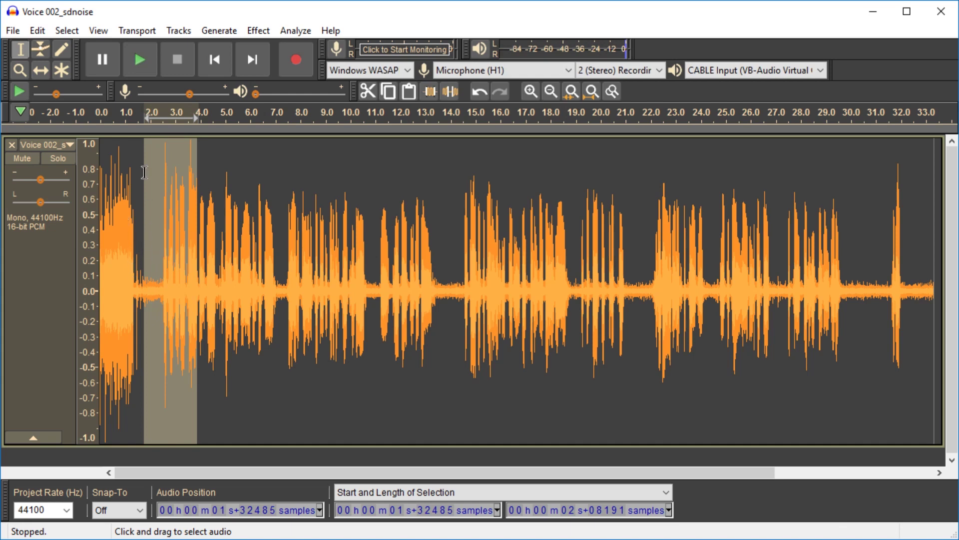
# - Undo the Normalize effects on both the opening and the stretch after it
pyautogui.click(42, 31)
pyautogui.moveTo(55, 37)
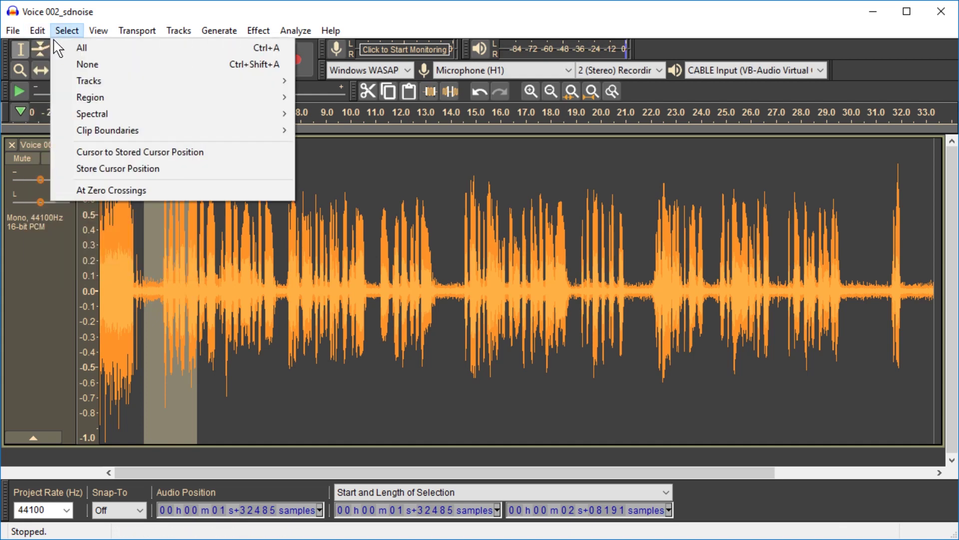
pyautogui.click(59, 48)
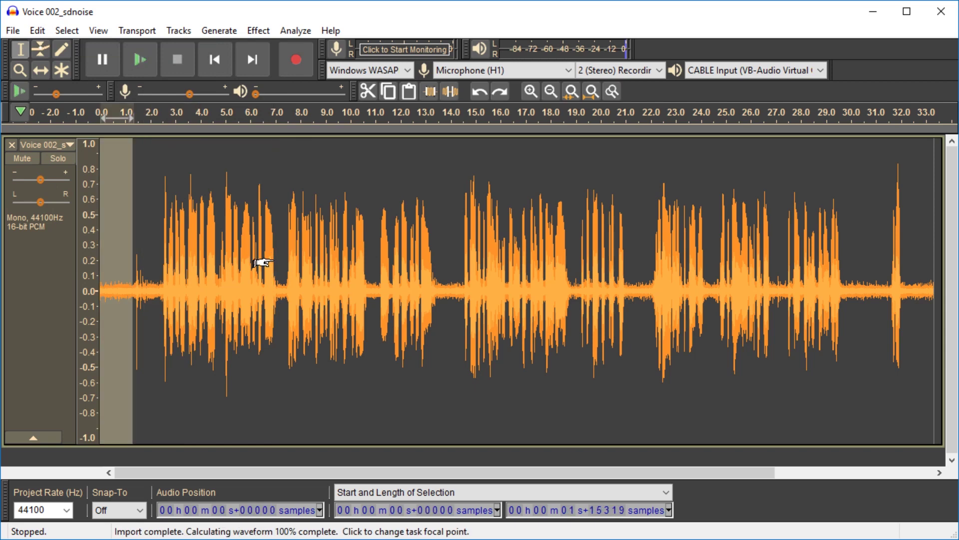
# - Examine the recording for noise-only passages by marking the opening and the pauses near 14, 22 and 31 seconds
pyautogui.click(215, 263)
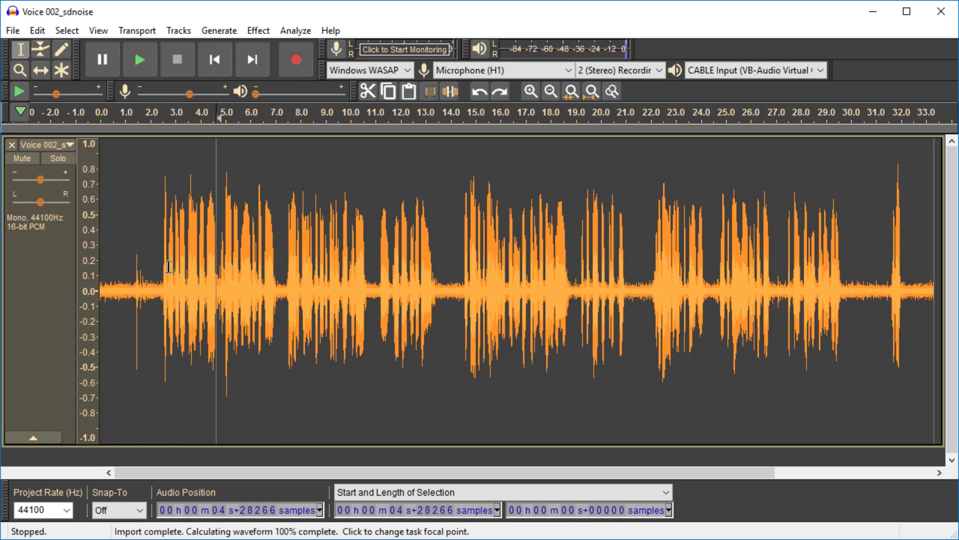
pyautogui.moveTo(156, 265); pyautogui.dragTo(416, 262)
pyautogui.click(335, 263)
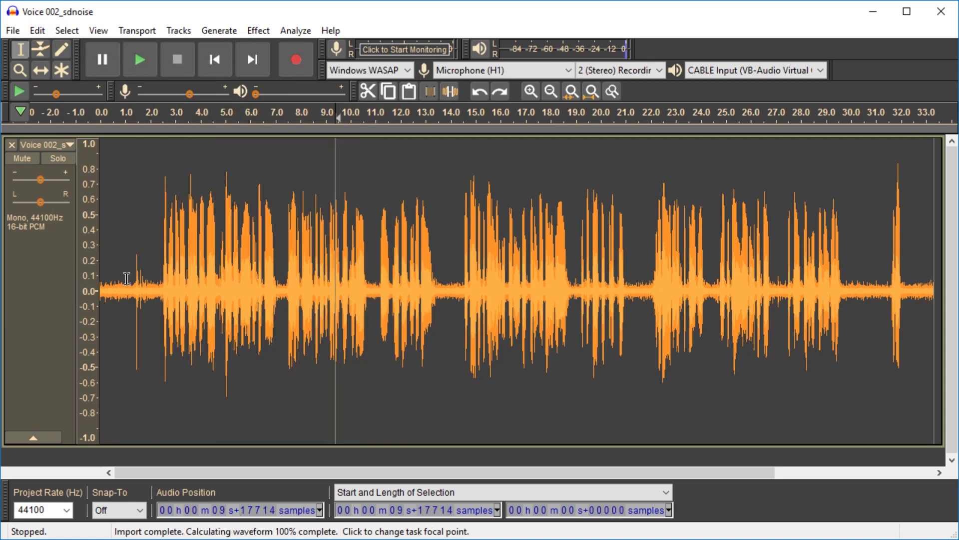
pyautogui.moveTo(130, 280); pyautogui.dragTo(99, 281)
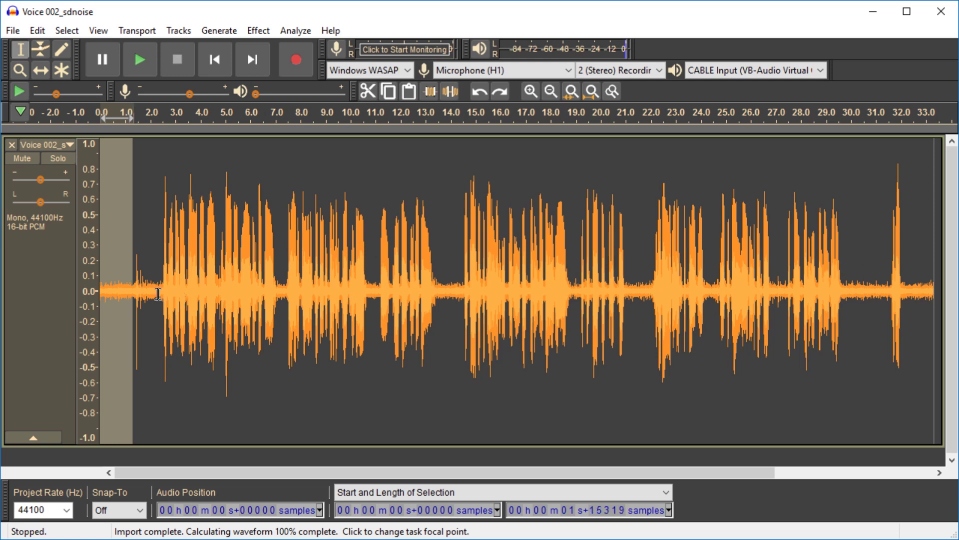
pyautogui.moveTo(136, 287); pyautogui.dragTo(95, 288)
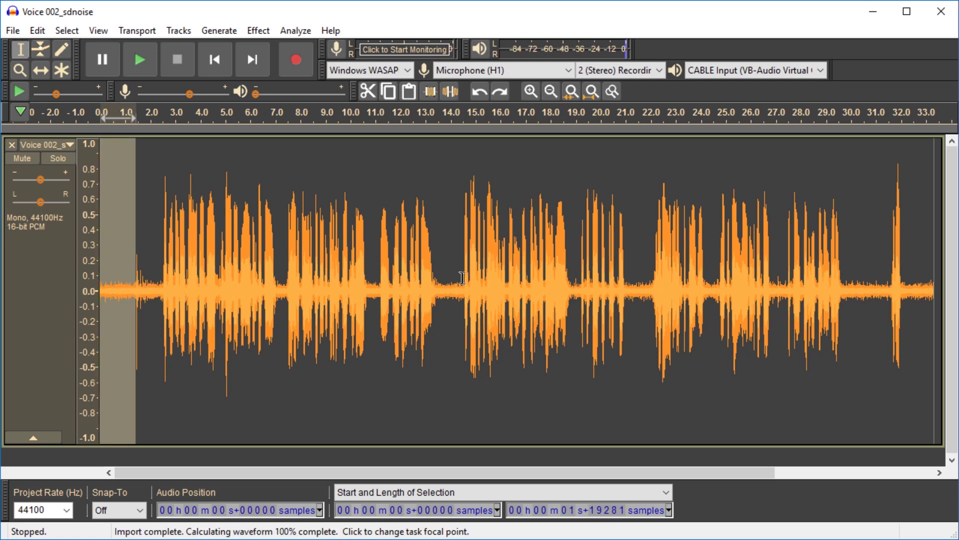
pyautogui.moveTo(441, 283); pyautogui.dragTo(460, 285)
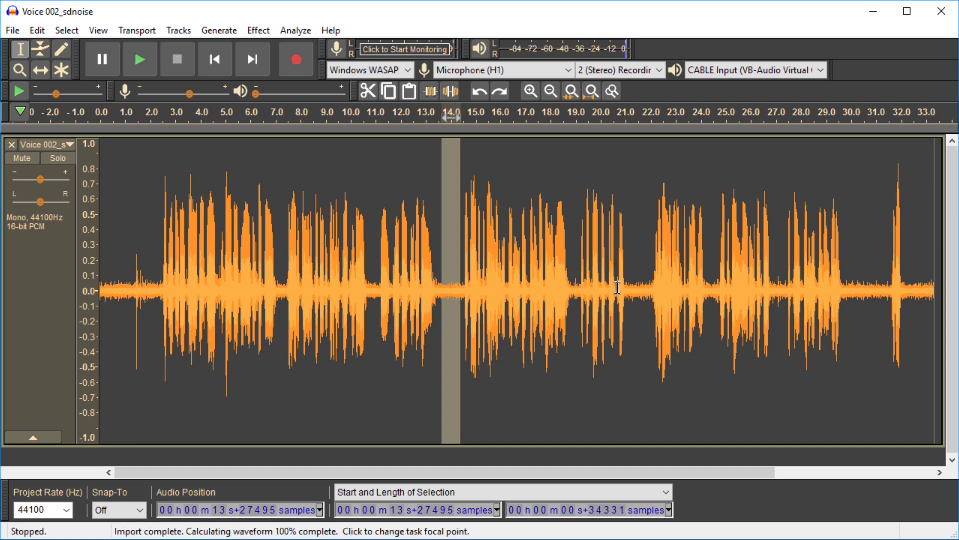
pyautogui.moveTo(638, 289); pyautogui.dragTo(656, 288)
pyautogui.moveTo(850, 285); pyautogui.dragTo(889, 287)
pyautogui.click(931, 285)
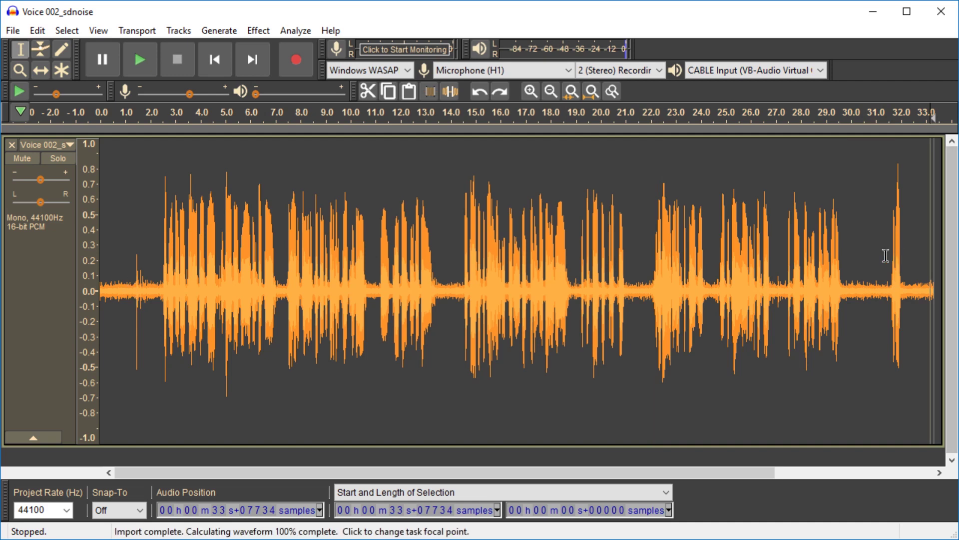
# - Select the noise-only pause from about 29.8 to 31.6 seconds, just before the final speech burst
pyautogui.scroll(1, 920, 260)
pyautogui.scroll(1, 920, 259)
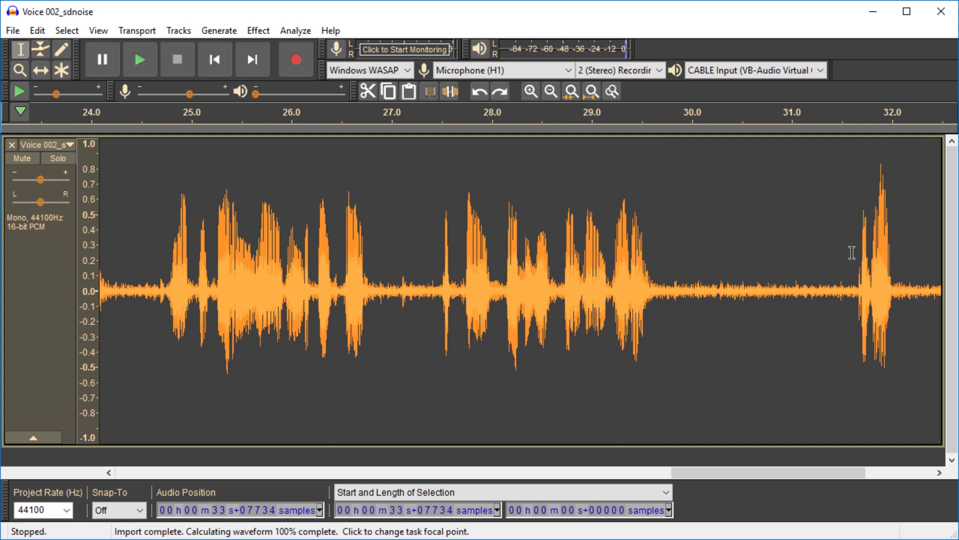
pyautogui.moveTo(671, 289); pyautogui.dragTo(850, 289)
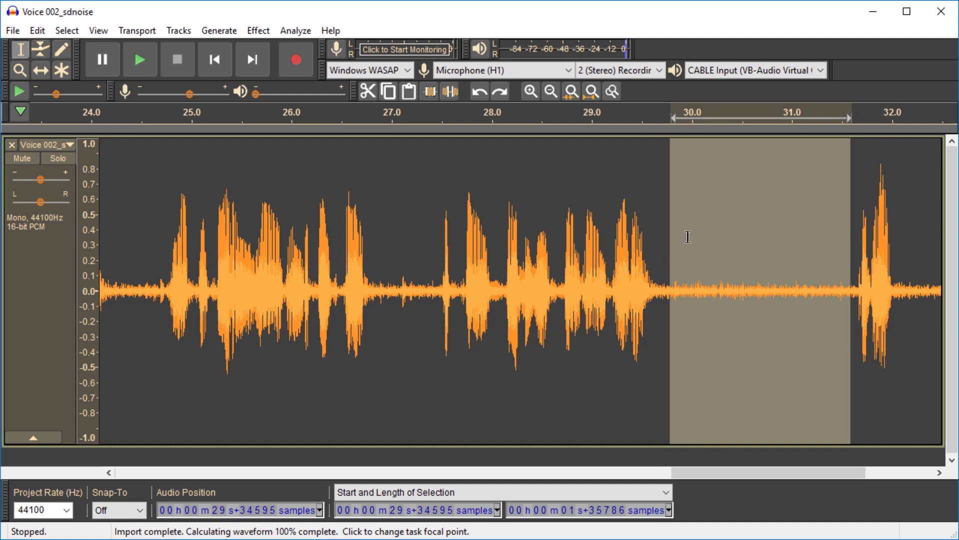
# - Normalize the selected pause temporarily to audition its noise in a loop, and undo the normalization
pyautogui.click(261, 31)
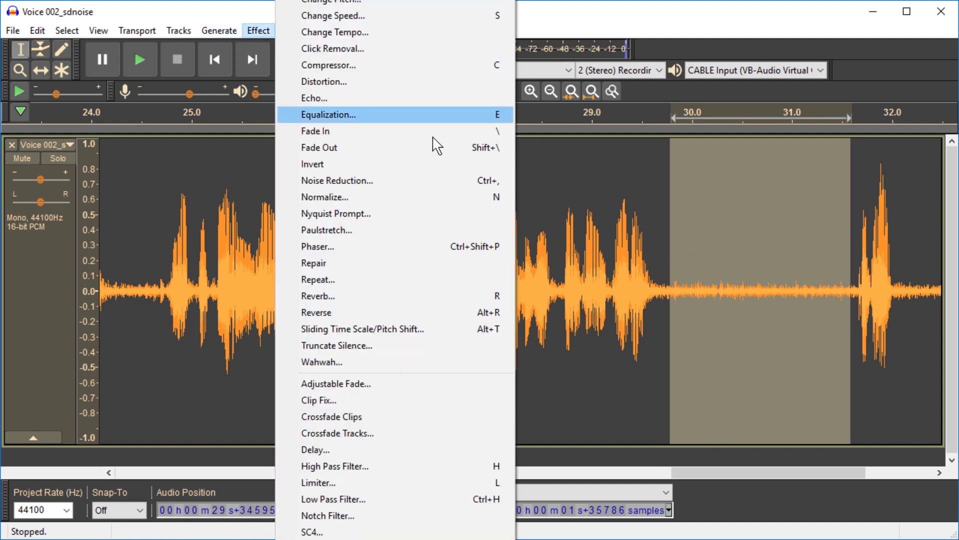
pyautogui.click(407, 202)
pyautogui.click(515, 314)
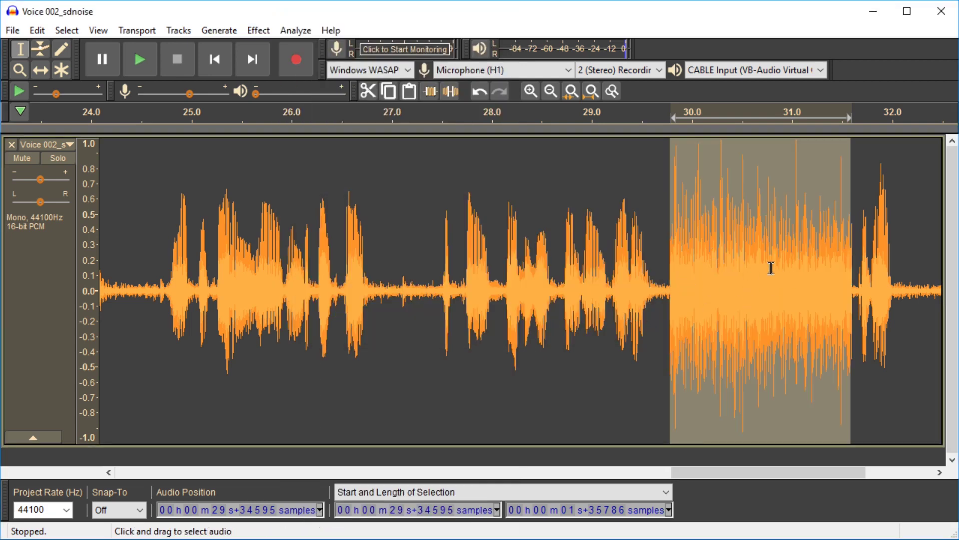
pyautogui.hotkey('shift', 'space')
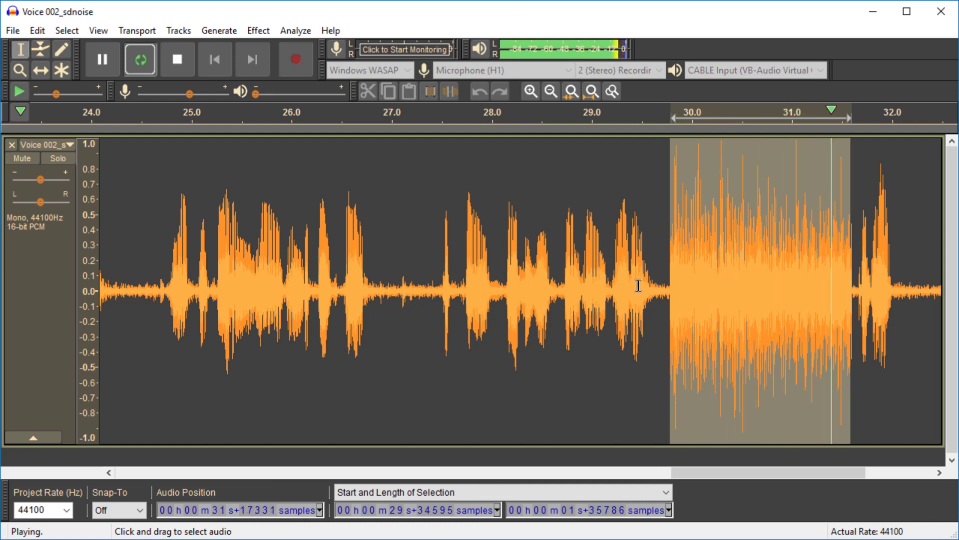
pyautogui.press('space')
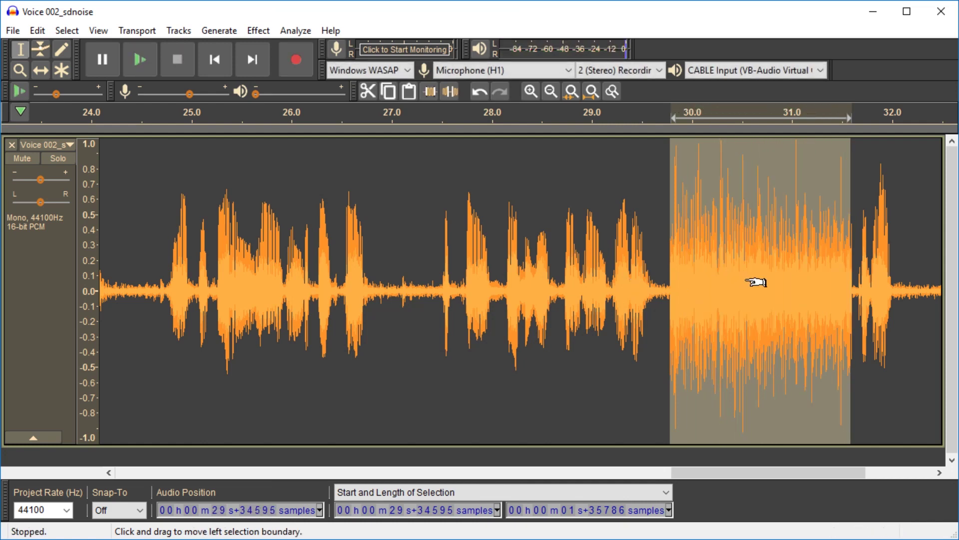
pyautogui.hotkey('ctrl', 'z')
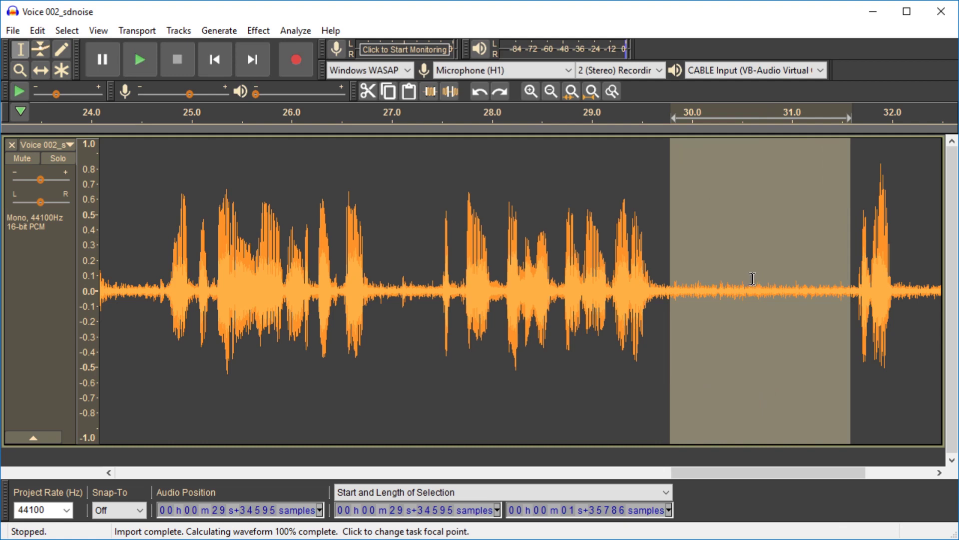
# - Split the selected pause into a separate clip within the track and clear the selection
pyautogui.hotkey('ctrl', 'i')
pyautogui.scroll(-2, 633, 264)
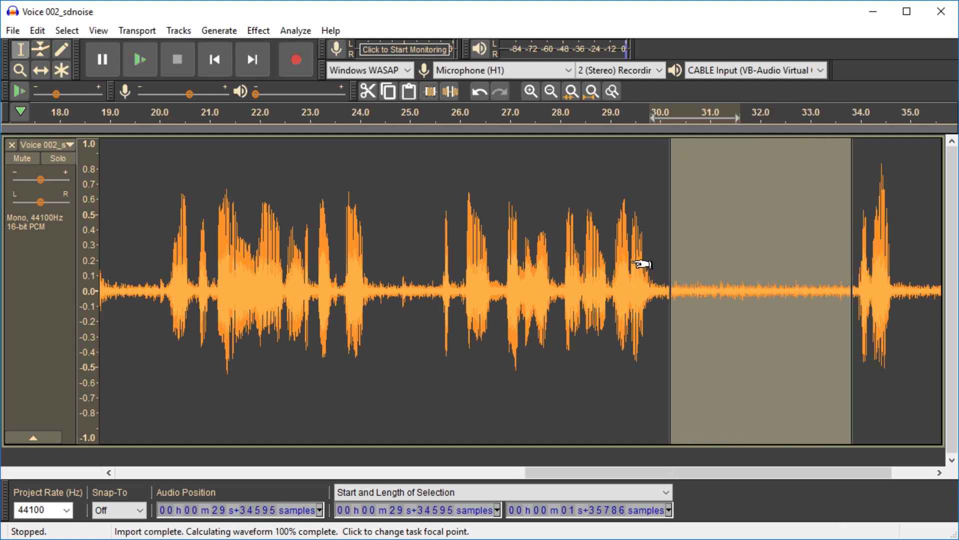
pyautogui.click(503, 260)
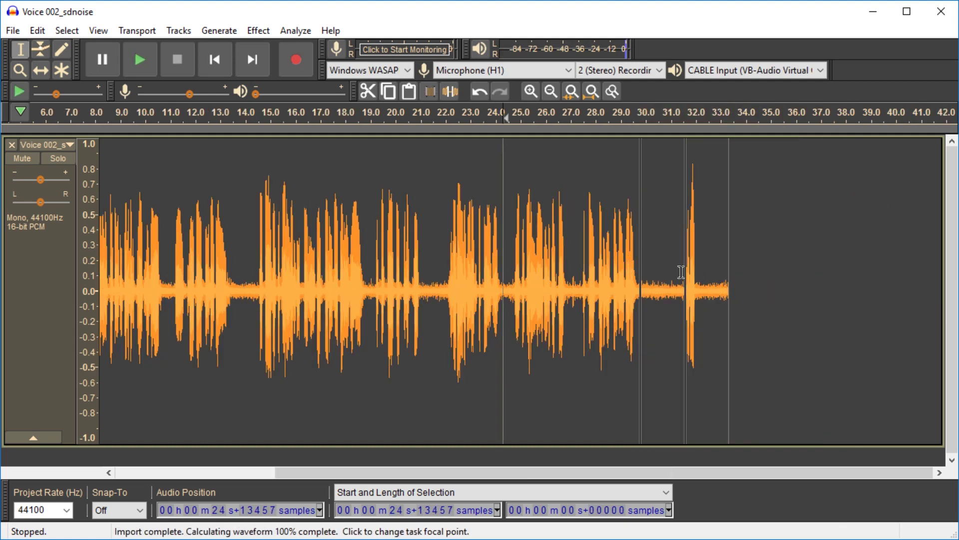
# - Select the short pause from about 10.6 to 11.2 seconds and normalize its peak amplitude to -0.1 dB
pyautogui.scroll(-1, 723, 275)
pyautogui.scroll(2, 169, 278)
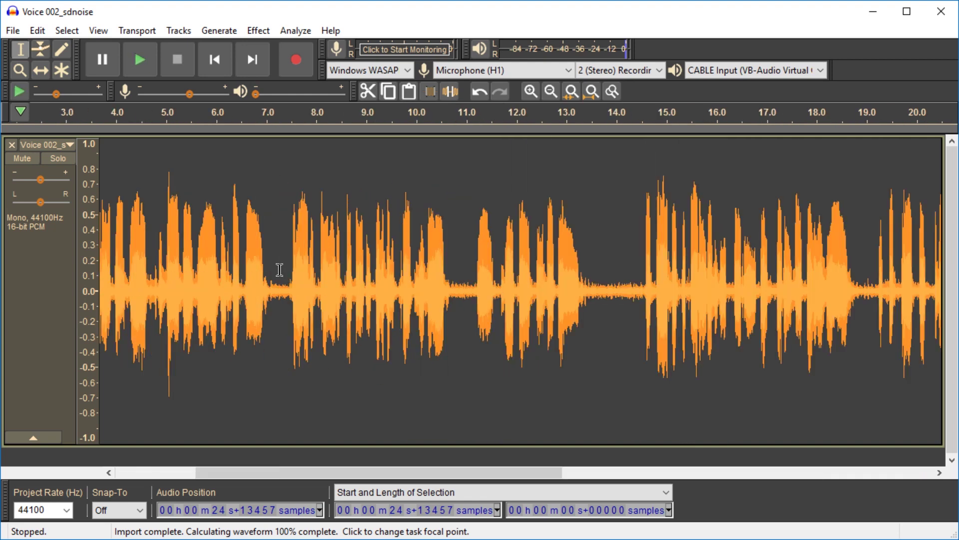
pyautogui.scroll(2, 452, 293)
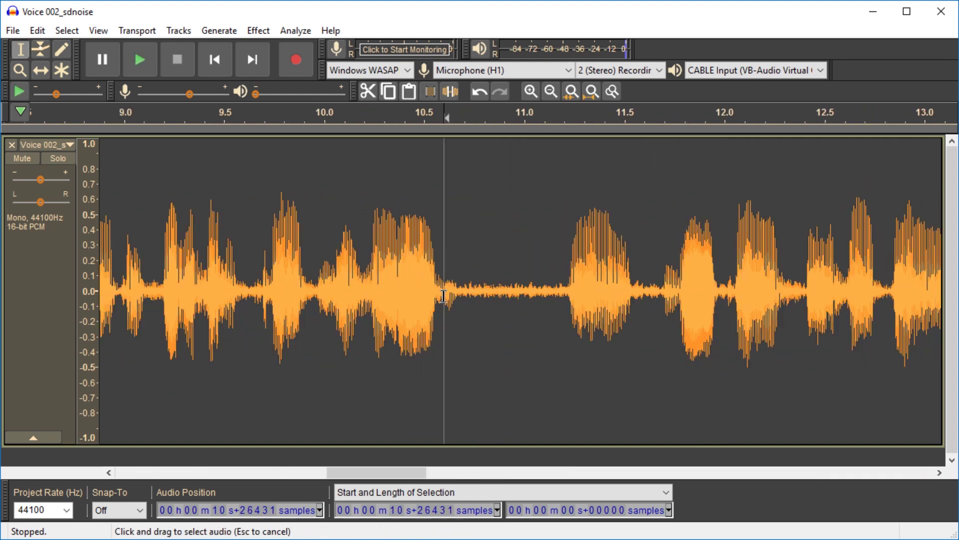
pyautogui.moveTo(444, 294); pyautogui.dragTo(557, 306)
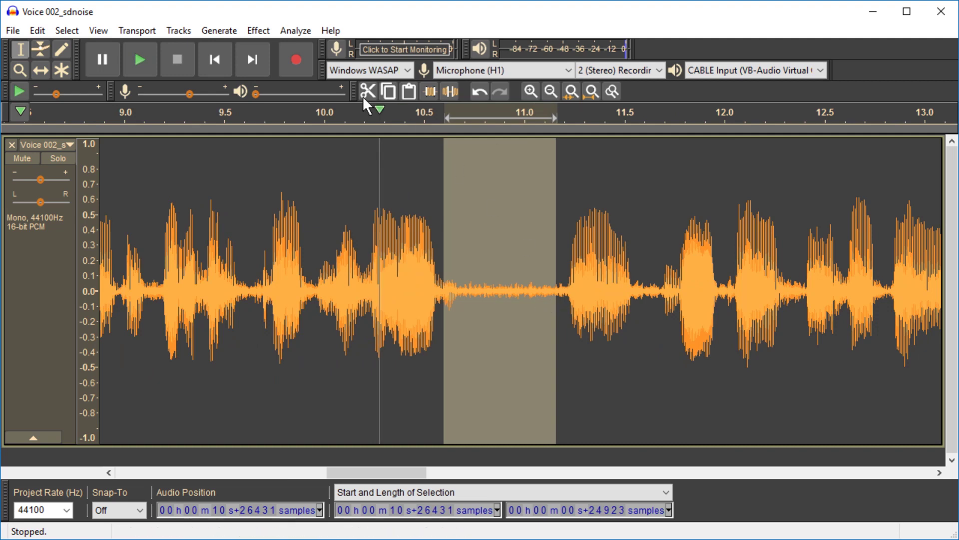
pyautogui.click(257, 30)
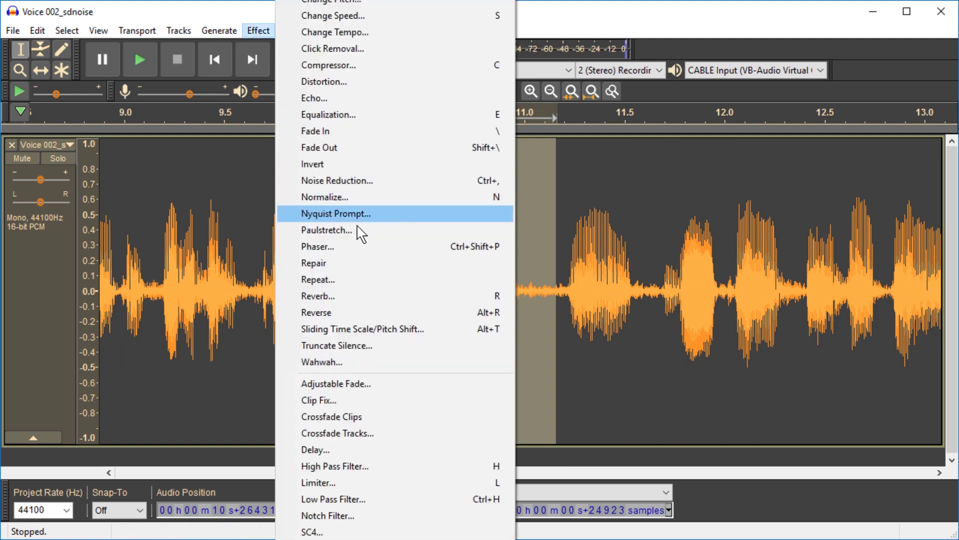
pyautogui.click(369, 197)
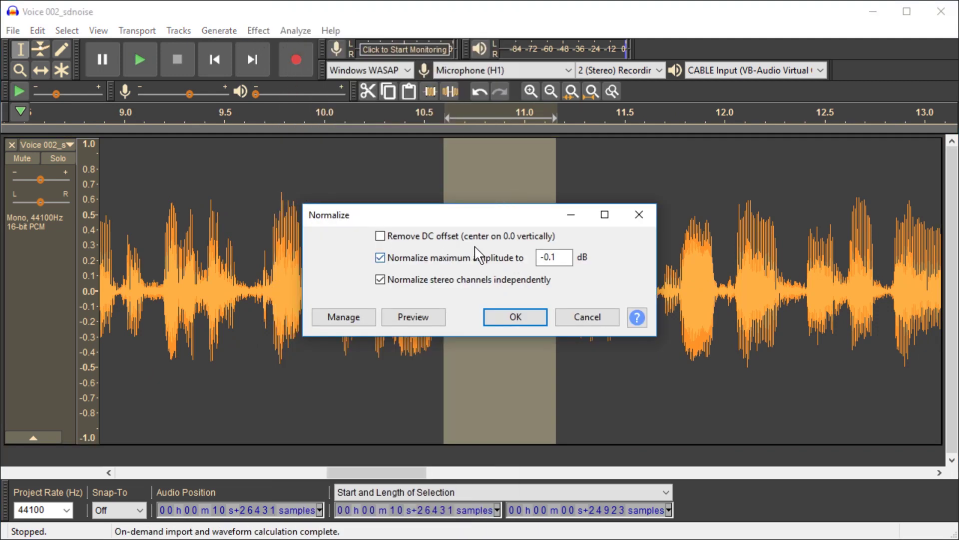
pyautogui.click(382, 281)
pyautogui.click(515, 317)
# - Audition the normalized pause in a loop, stop playback, and undo the normalization
pyautogui.press('space')
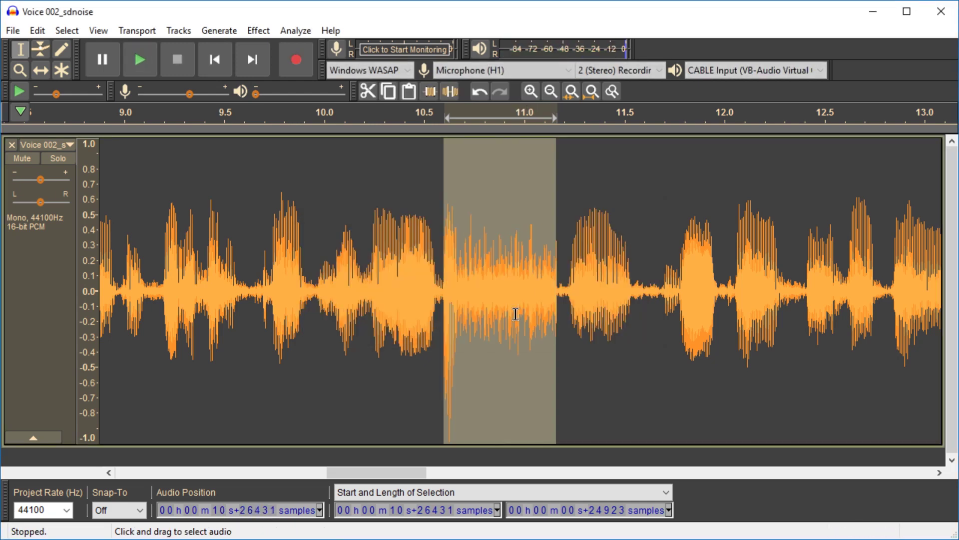
pyautogui.hotkey('shift', 'space')
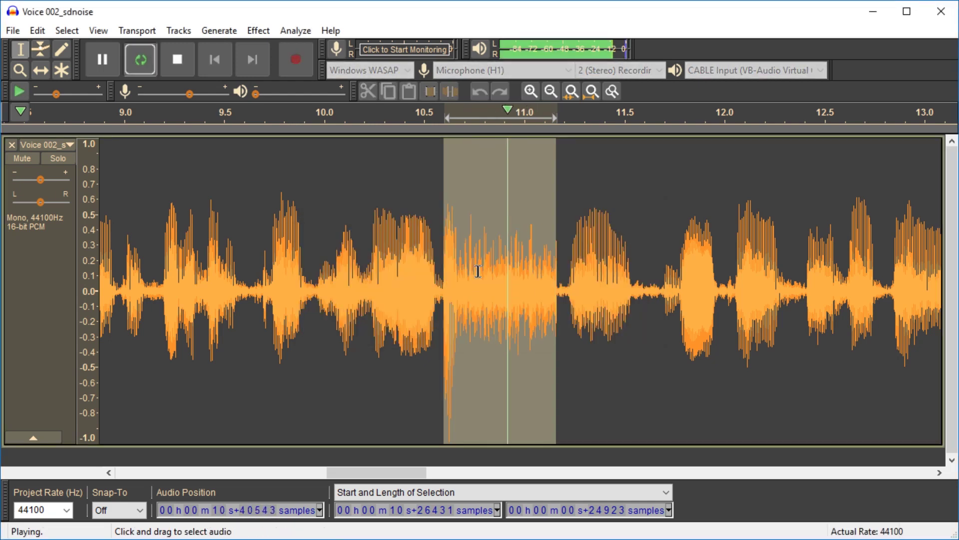
pyautogui.press('space')
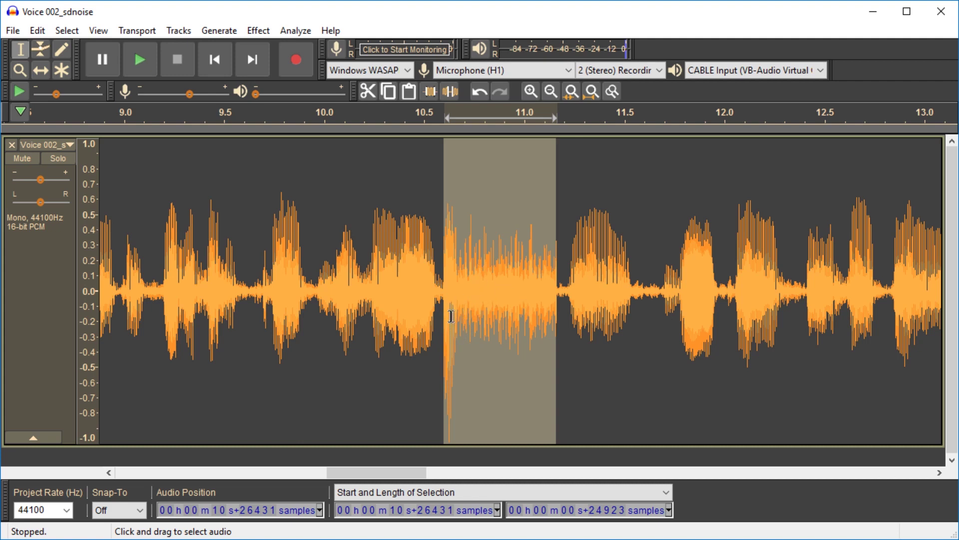
pyautogui.press('space')
pyautogui.hotkey('ctrl', 'z')
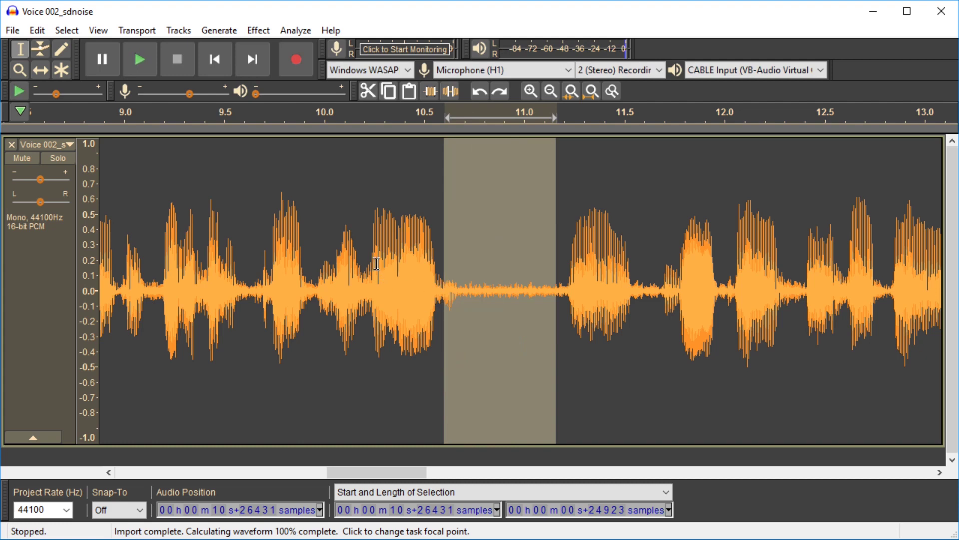
# - Shift the start of the selection to about 10.75 seconds to leave out the tail of the preceding speech
pyautogui.scroll(-1, 372, 272)
pyautogui.keyDown('shift'); pyautogui.click(408, 302); pyautogui.keyUp('shift')
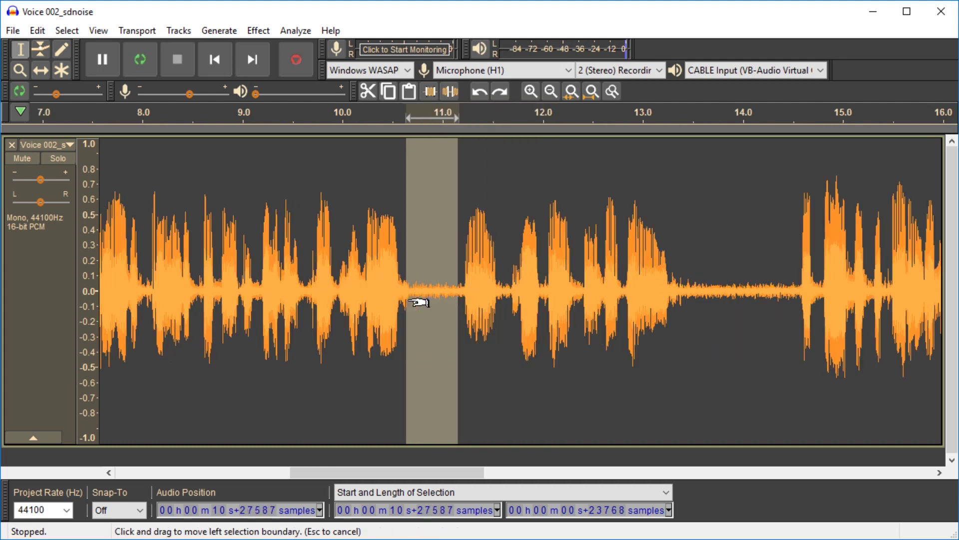
pyautogui.moveTo(409, 302)
pyautogui.mouseDown()
pyautogui.moveTo(400, 303)
pyautogui.moveTo(417, 302)
pyautogui.mouseUp()
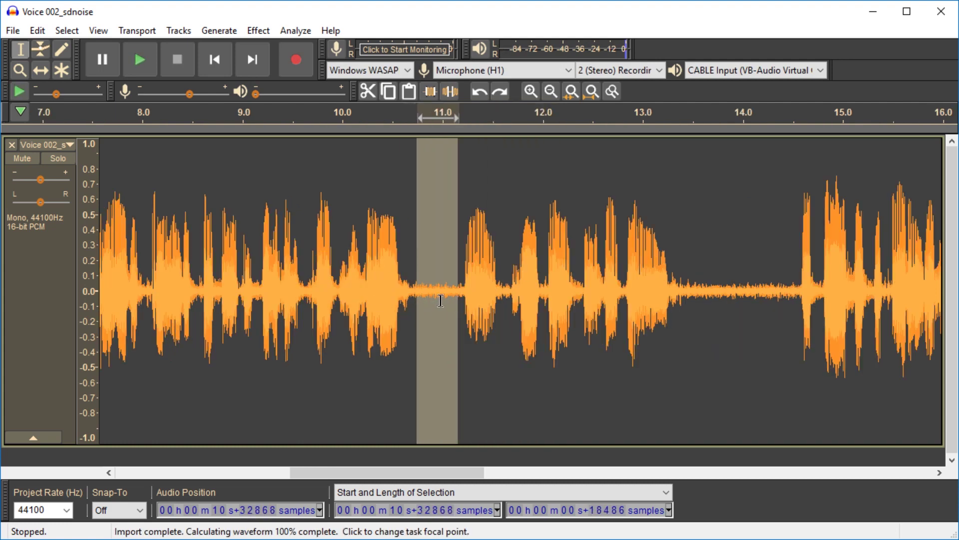
# - Select the split noise-only clip before the final speech burst and capture it as the Noise Reduction noise profile
pyautogui.scroll(-2, 430, 297)
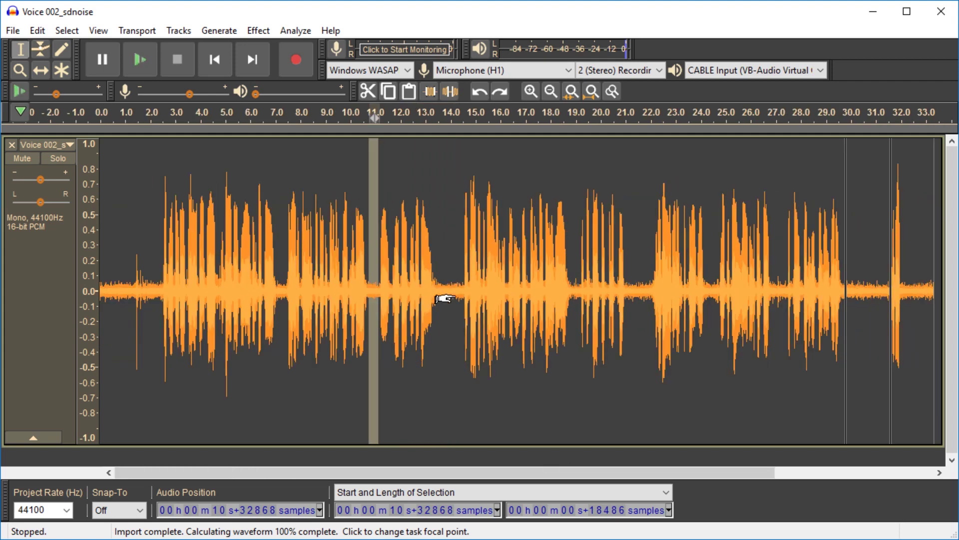
pyautogui.doubleClick(866, 266)
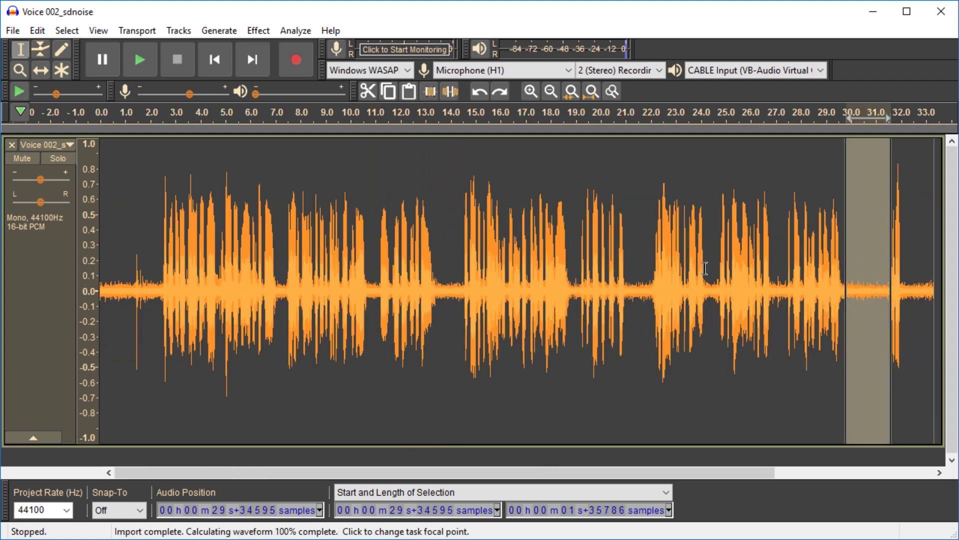
pyautogui.hscroll(5, 457, 289)
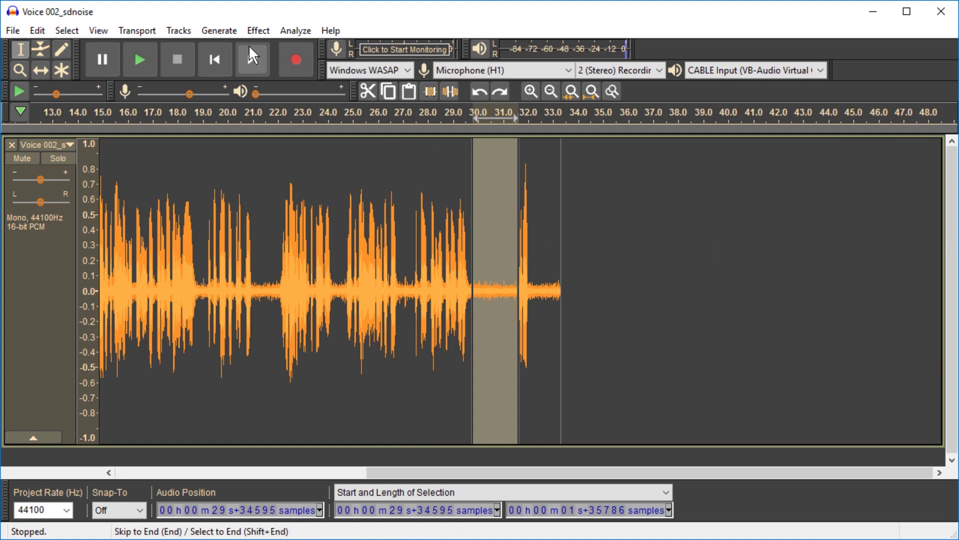
pyautogui.click(258, 31)
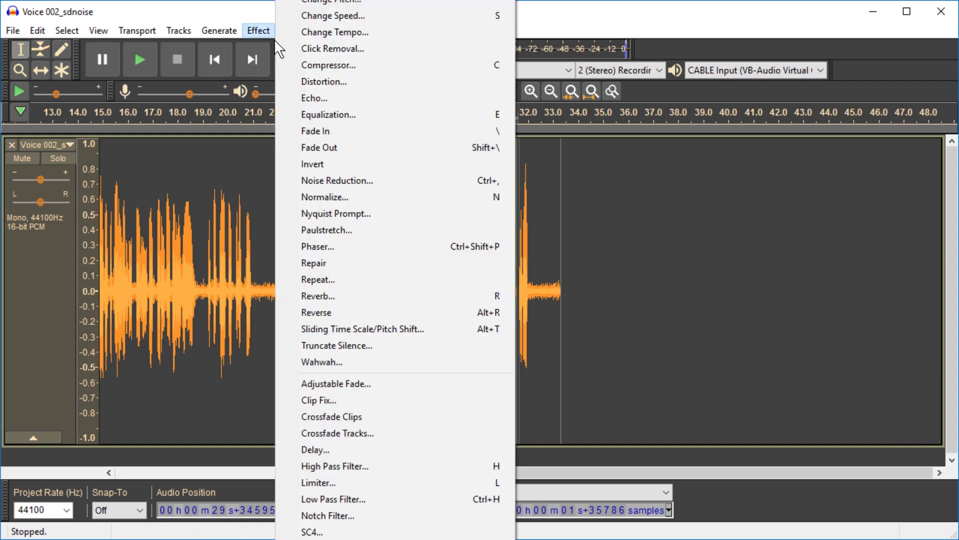
pyautogui.click(364, 180)
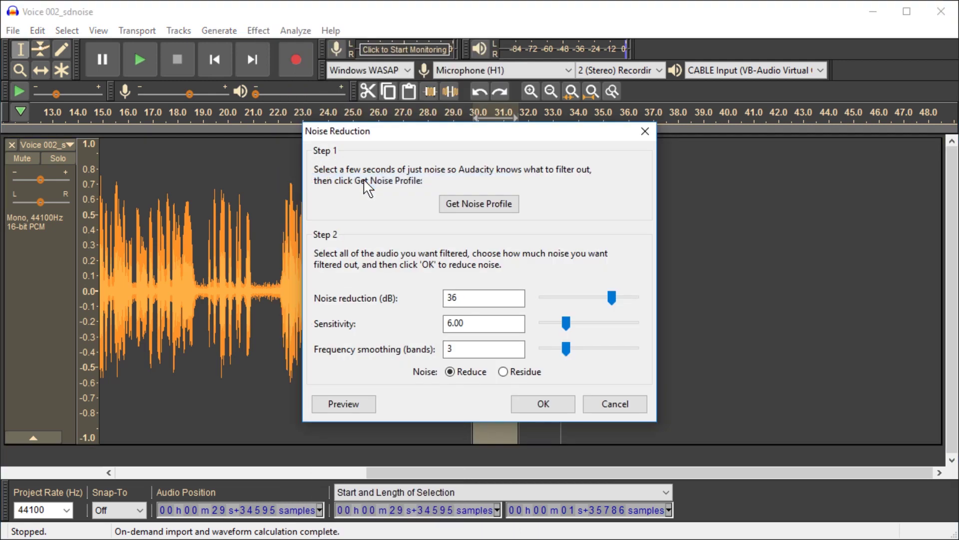
pyautogui.click(494, 205)
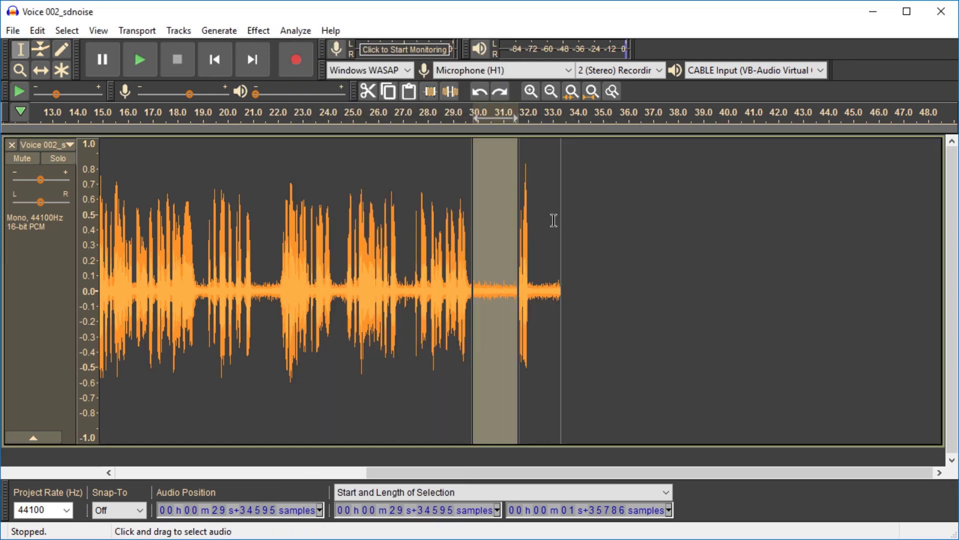
# - Merge the noise clip back into its neighbours at both split lines and clear the selection
pyautogui.click(520, 232)
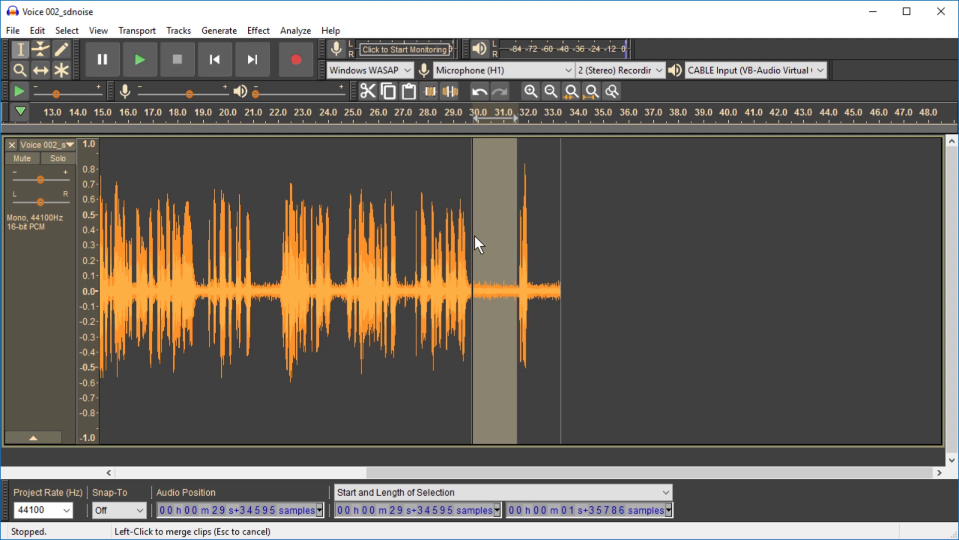
pyautogui.click(474, 234)
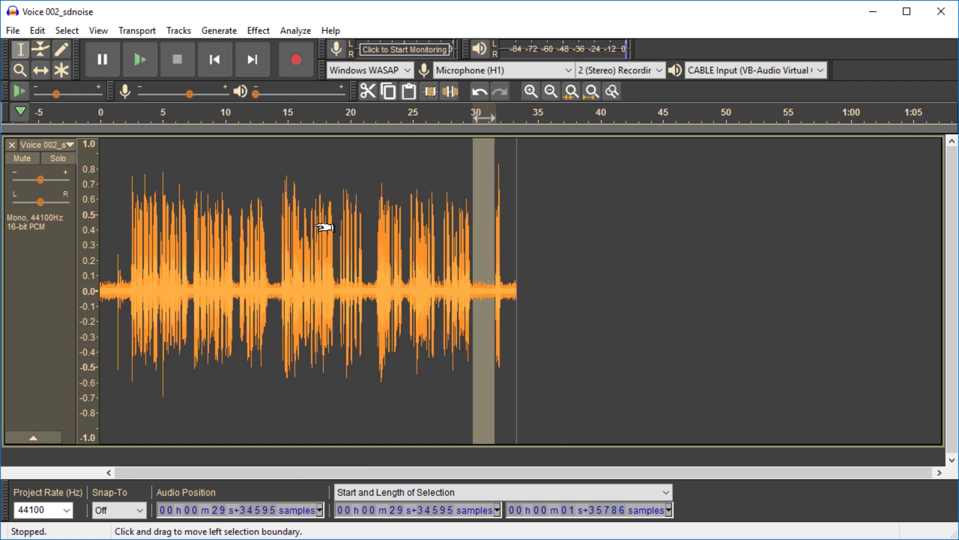
pyautogui.hotkey('ctrl', 'f')
pyautogui.click(403, 241)
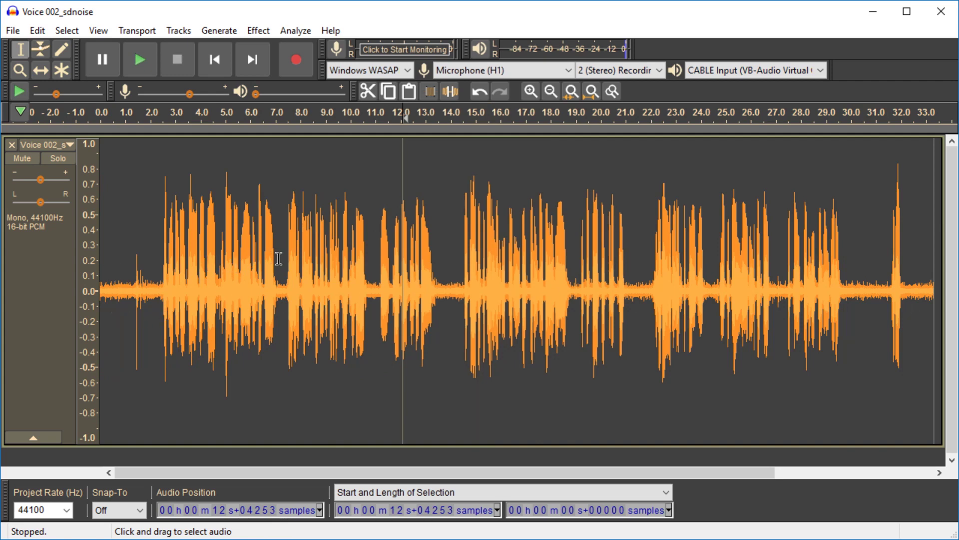
# - Apply Noise Reduction to the first 7.4 seconds with 12 dB reduction, sensitivity 6.00 and 3 frequency smoothing bands
pyautogui.moveTo(288, 263); pyautogui.dragTo(46, 260)
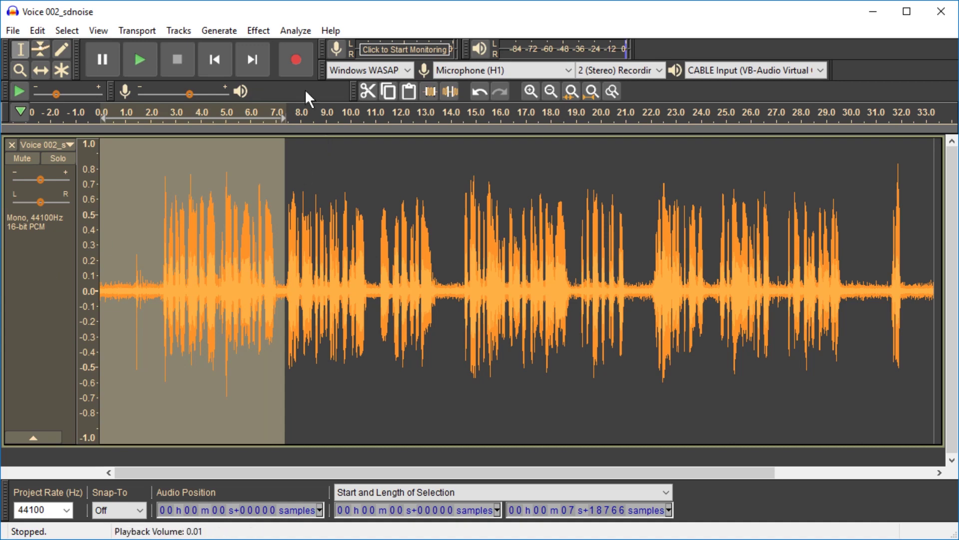
pyautogui.click(254, 32)
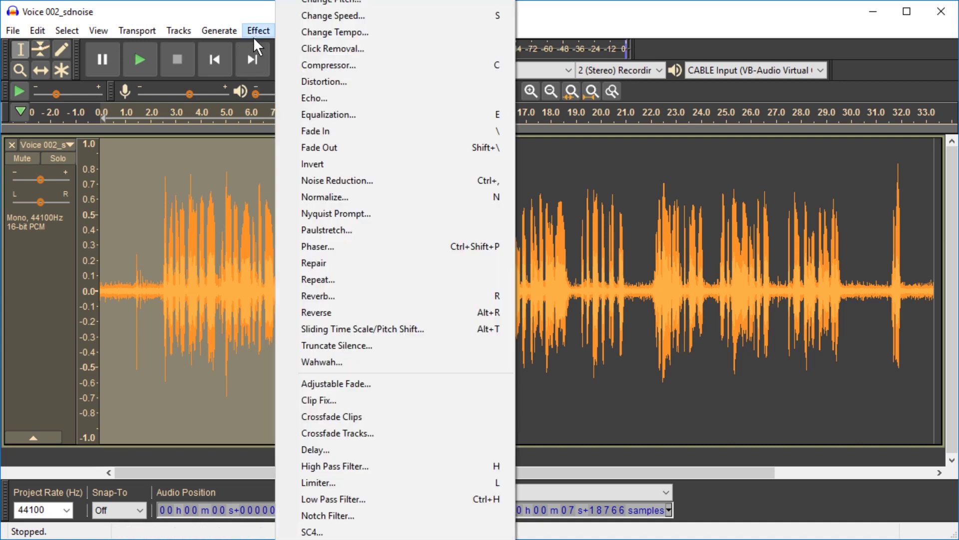
pyautogui.click(368, 180)
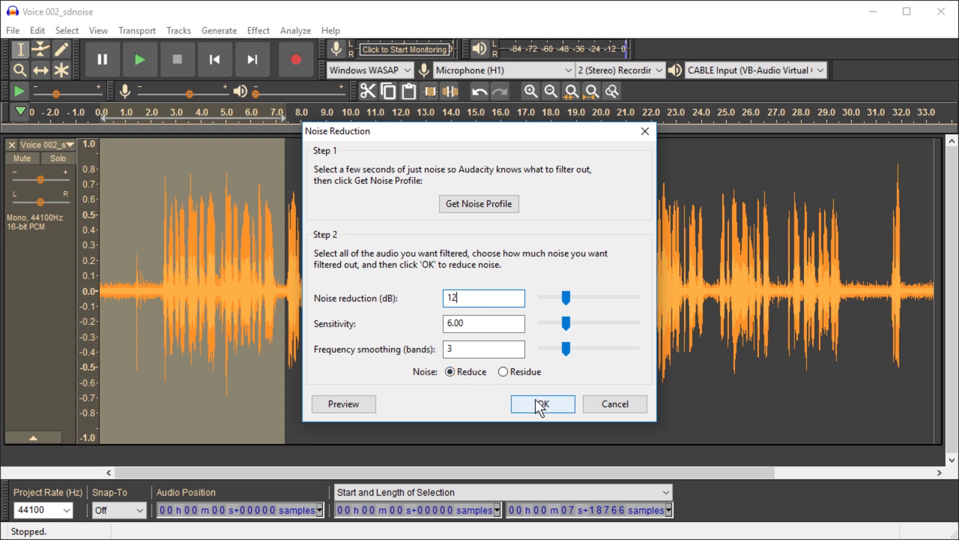
pyautogui.click(554, 408)
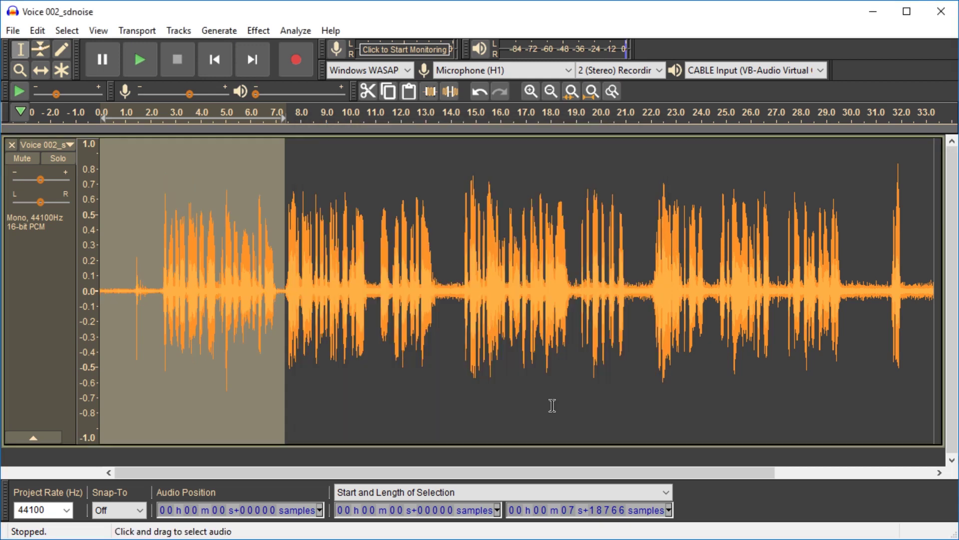
# - Apply 24 dB Noise Reduction to the section from about 7.4 to 14.1 seconds, with sensitivity 6.00 and 3 smoothing bands
pyautogui.moveTo(108, 290); pyautogui.dragTo(462, 307)
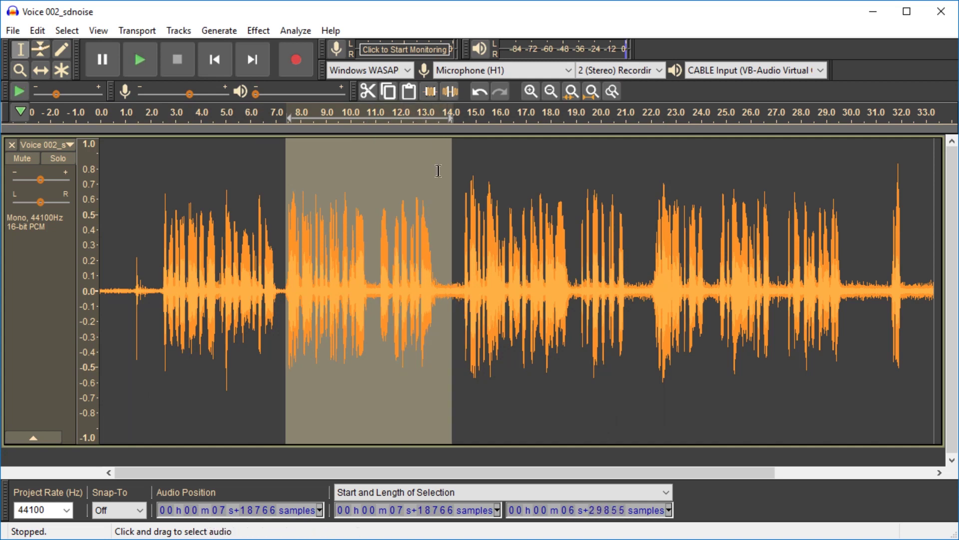
pyautogui.click(262, 30)
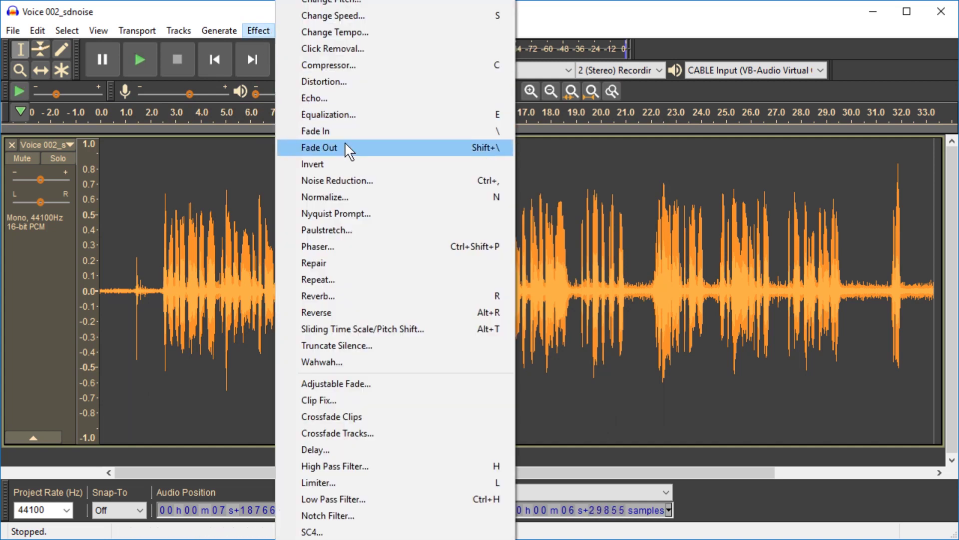
pyautogui.click(349, 179)
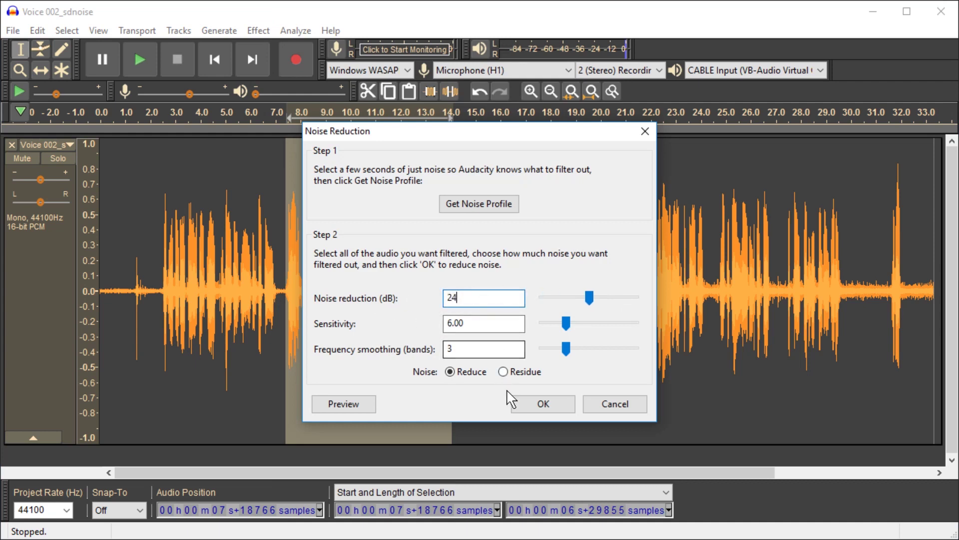
pyautogui.click(544, 403)
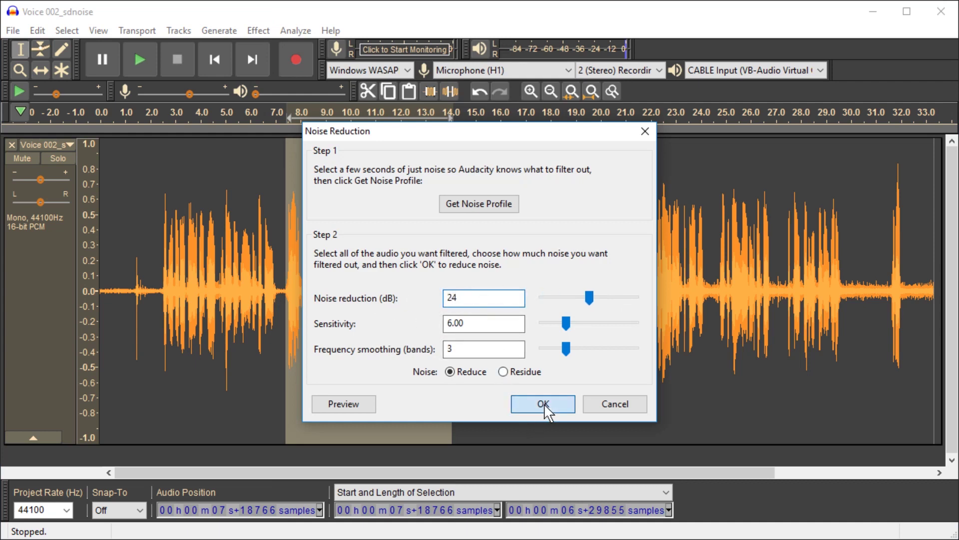
# - Apply 36 dB Noise Reduction to the section from about 14.1 to 21.8 seconds, with sensitivity 6.00 and 3 smoothing bands
pyautogui.moveTo(286, 298); pyautogui.dragTo(646, 301)
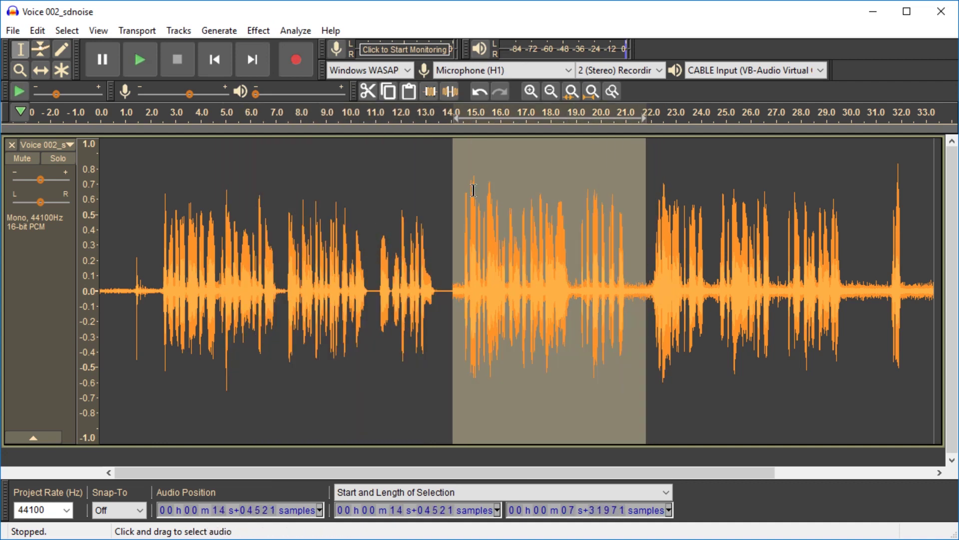
pyautogui.click(263, 32)
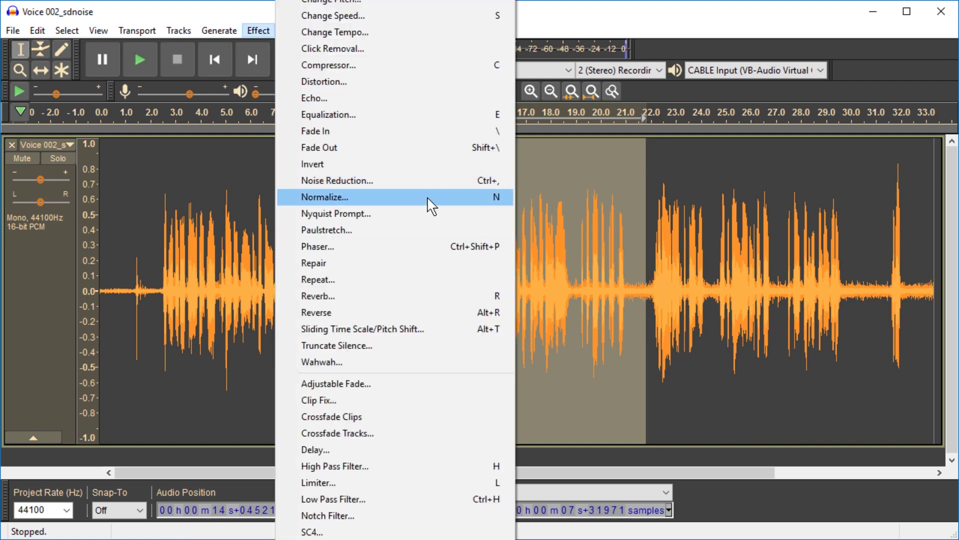
pyautogui.click(404, 181)
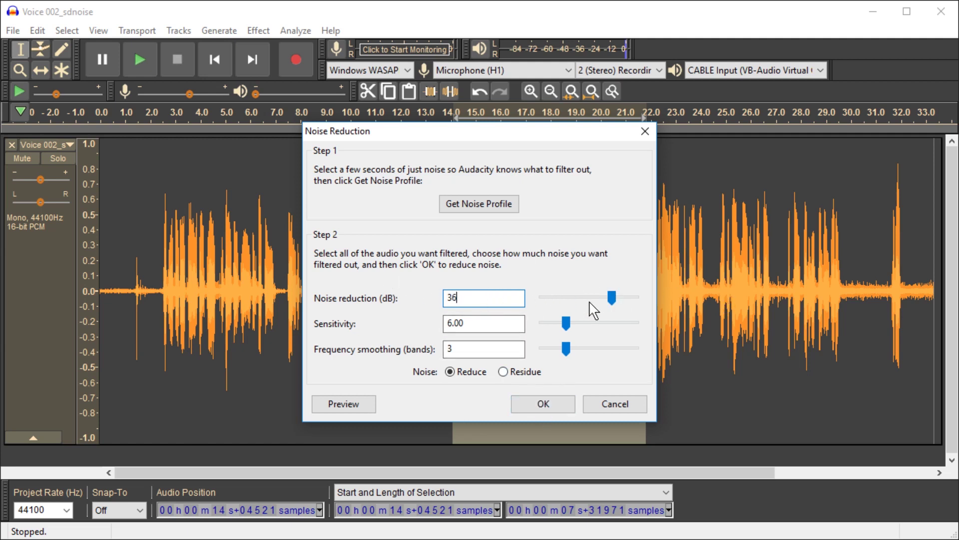
pyautogui.click(534, 403)
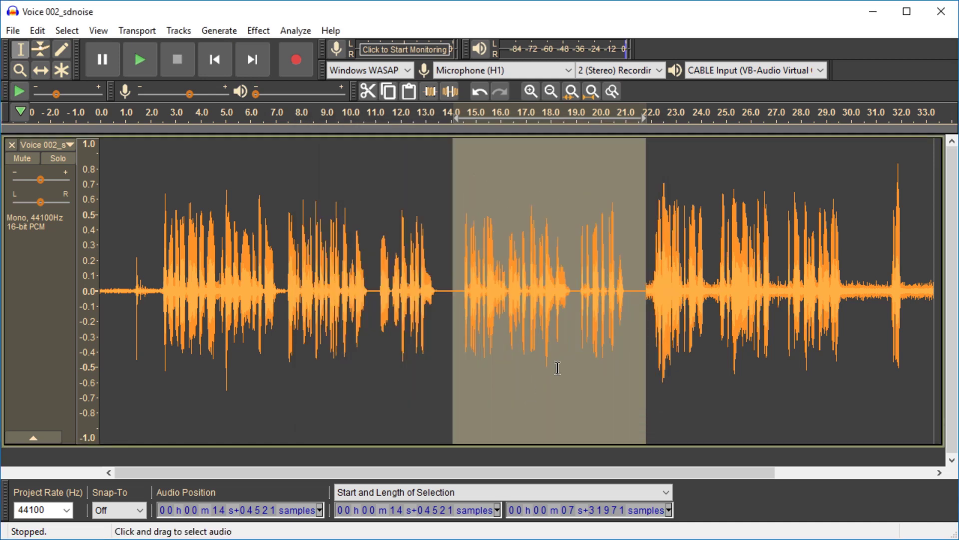
# - Apply 48 dB Noise Reduction to the section from about 21.8 to 27.1 seconds, with sensitivity 6.00 and 3 smoothing bands
pyautogui.moveTo(453, 252); pyautogui.dragTo(779, 301)
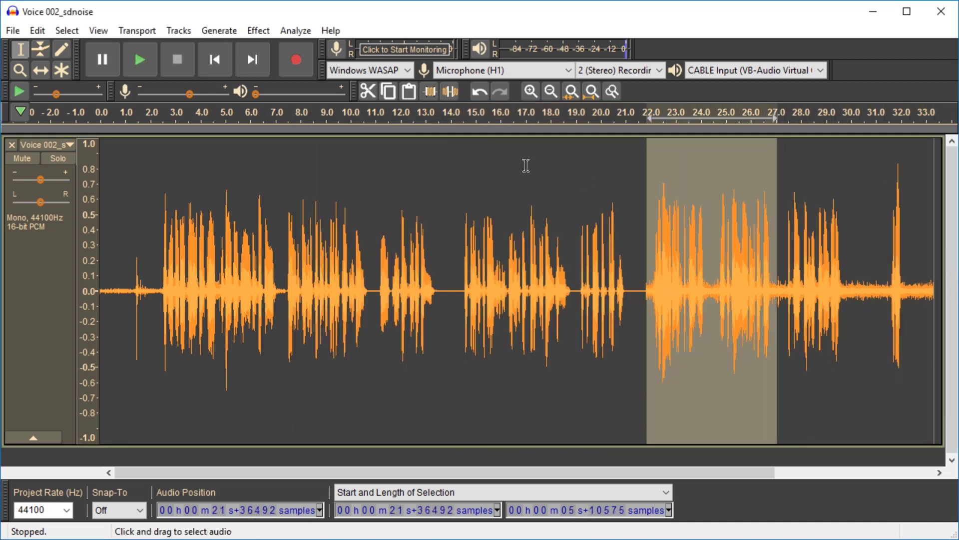
pyautogui.click(255, 30)
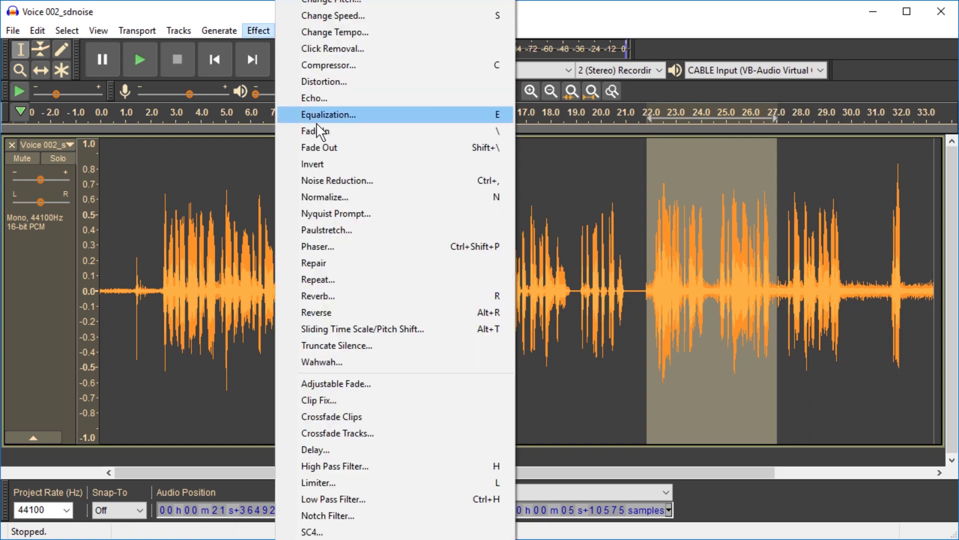
pyautogui.click(347, 180)
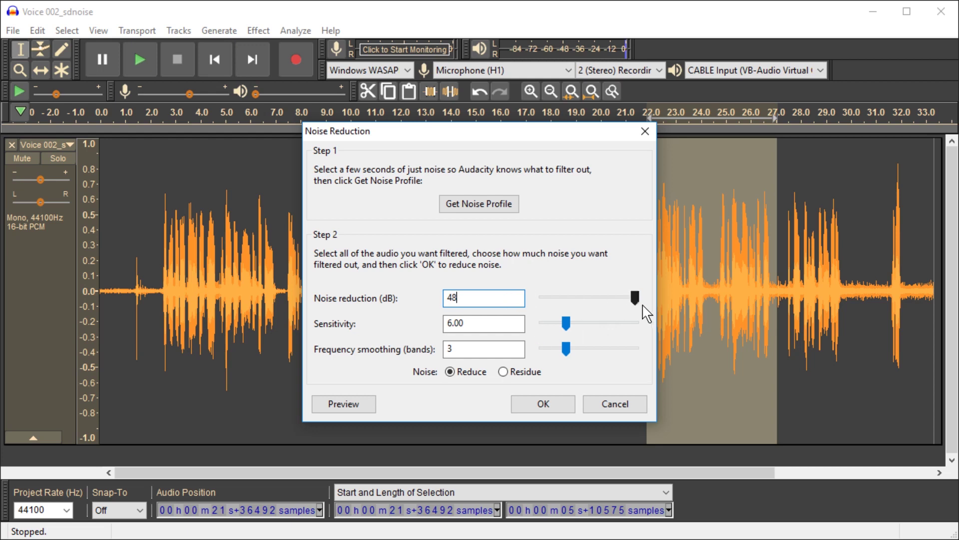
pyautogui.click(543, 405)
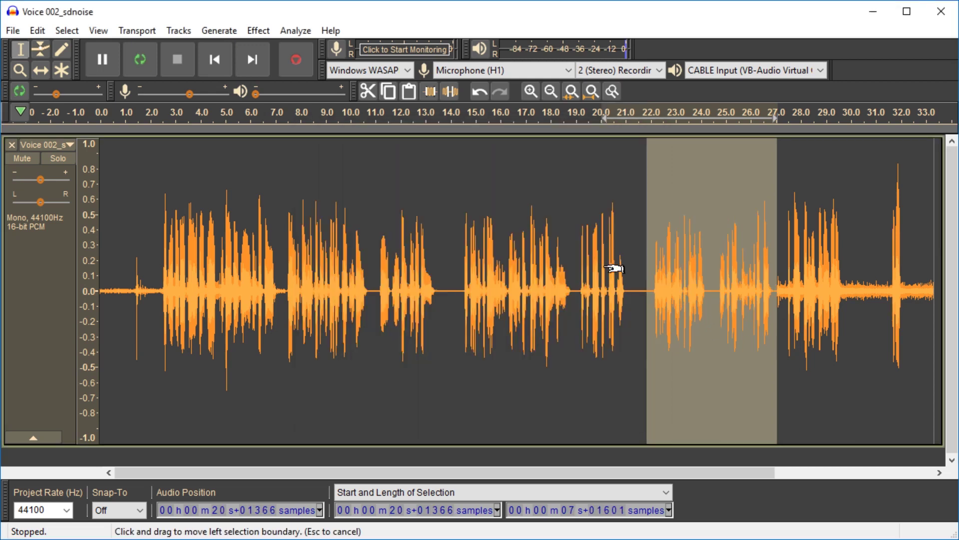
# - Apply 24 dB Noise Reduction with sensitivity 24.00 and 3 smoothing bands from about 27.1 seconds to the end of the track
pyautogui.moveTo(647, 273); pyautogui.dragTo(934, 300)
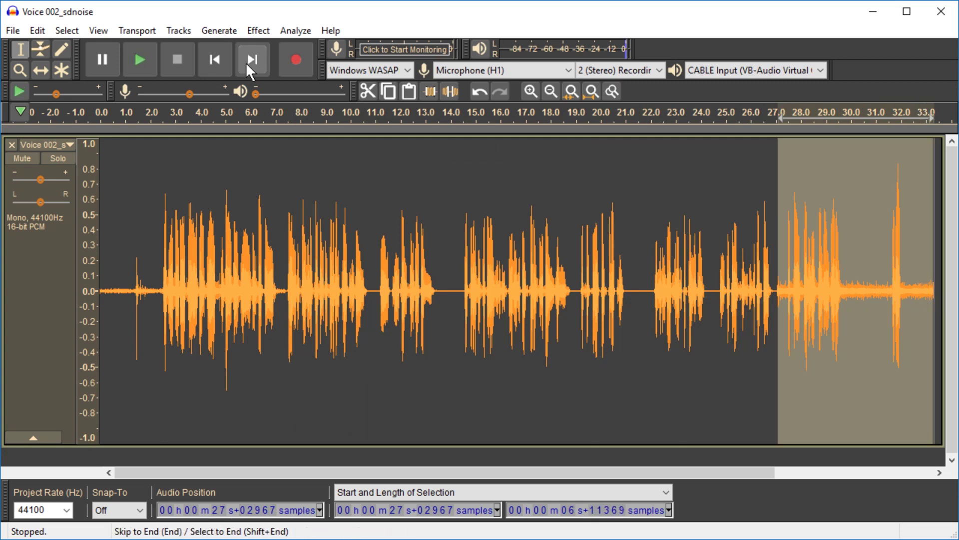
pyautogui.click(258, 31)
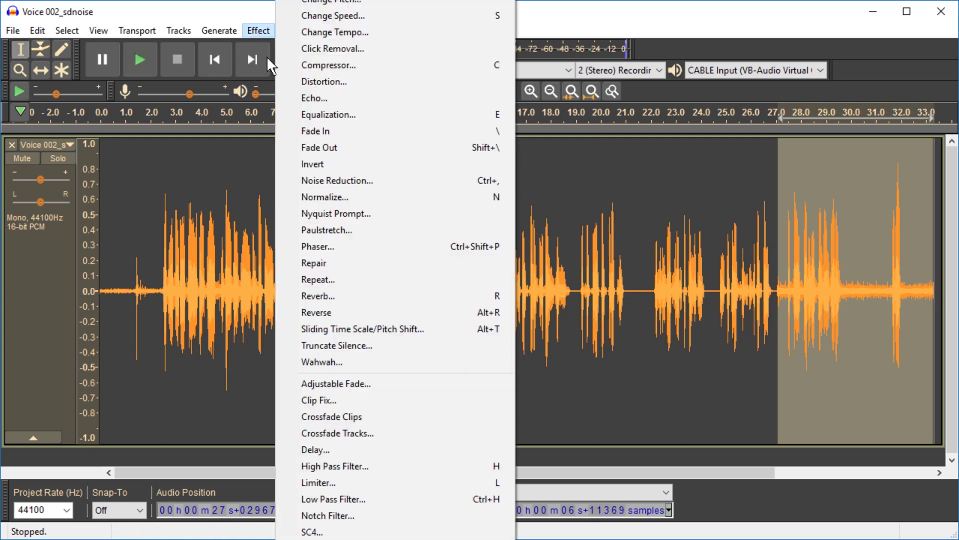
pyautogui.click(347, 183)
pyautogui.click(480, 328)
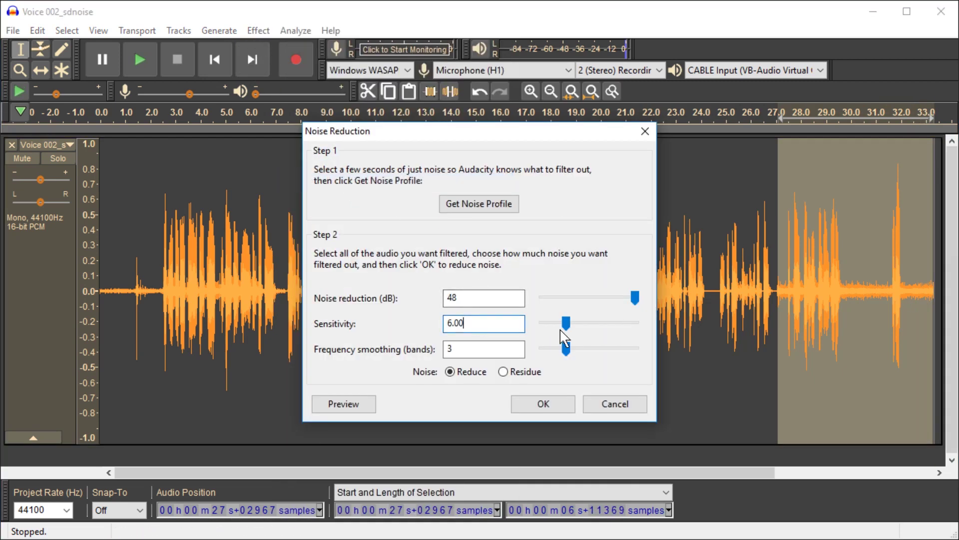
pyautogui.moveTo(561, 330); pyautogui.dragTo(652, 335)
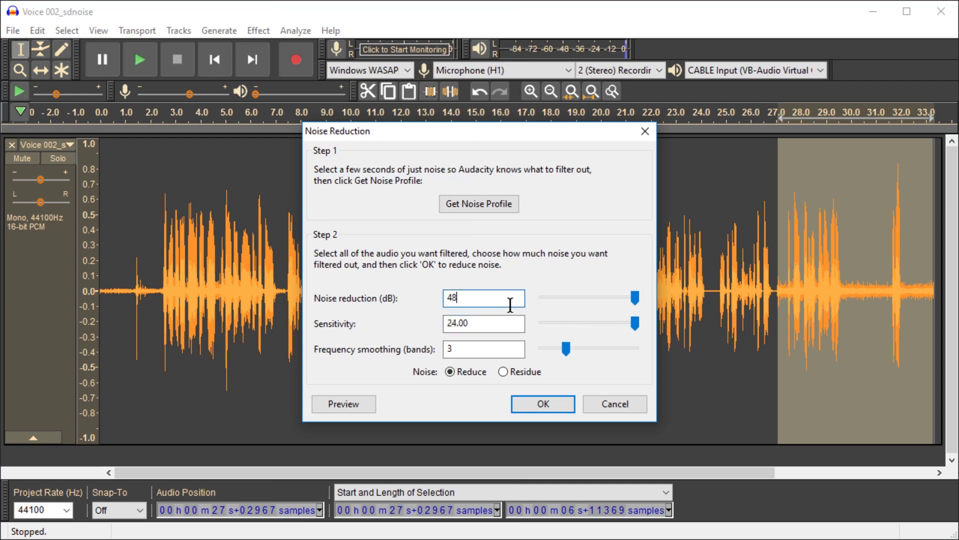
pyautogui.write('24')
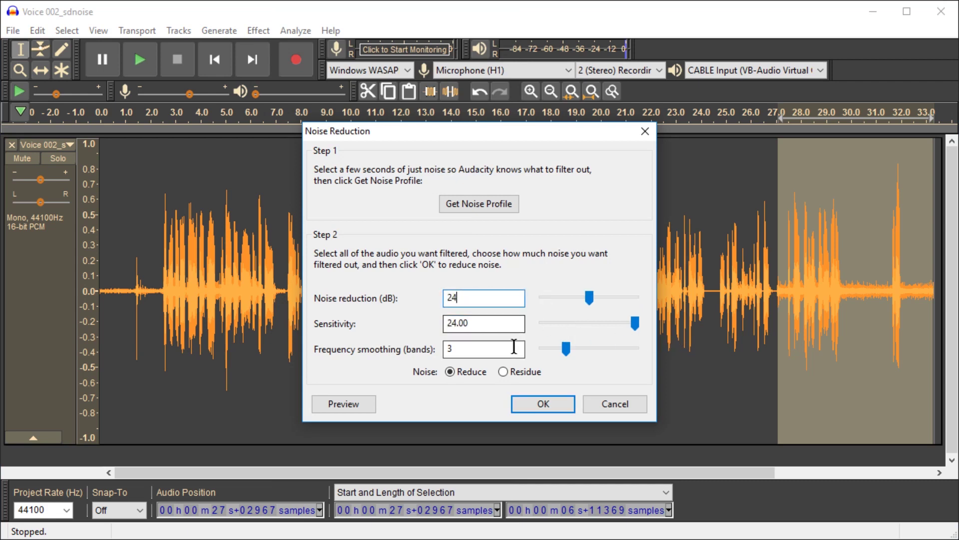
pyautogui.click(547, 404)
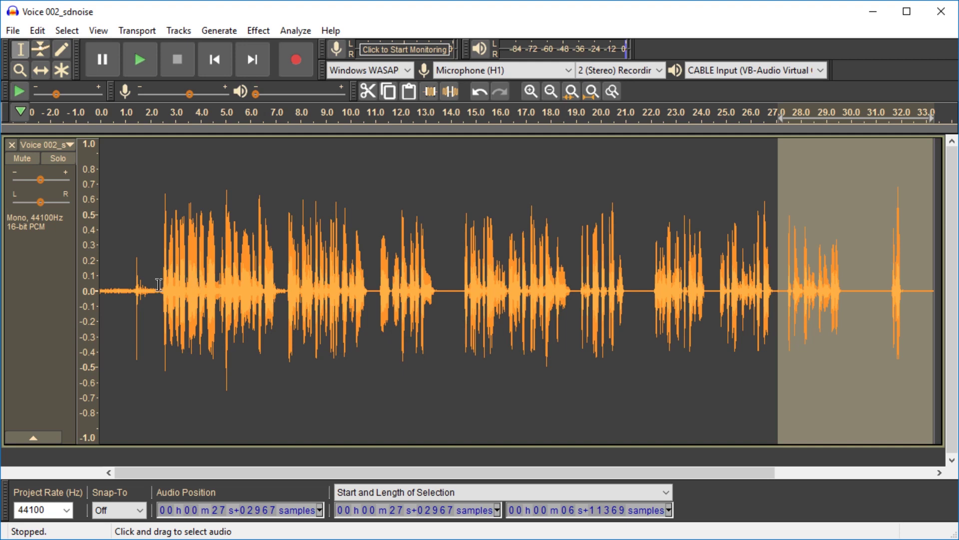
# - Normalize the entire track to a maximum amplitude of -0.1 dB, with DC offset removal off
pyautogui.hotkey('ctrl', 'a')
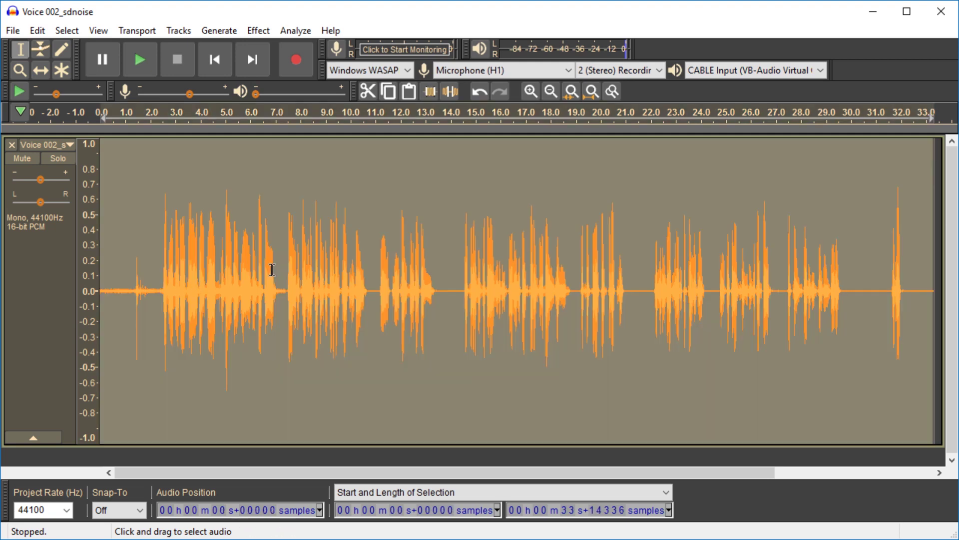
pyautogui.click(257, 31)
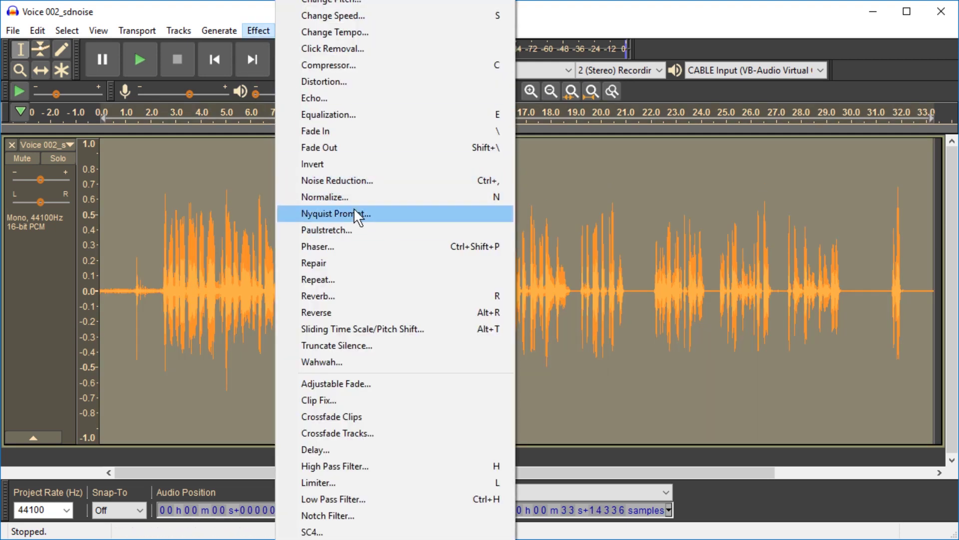
pyautogui.click(353, 199)
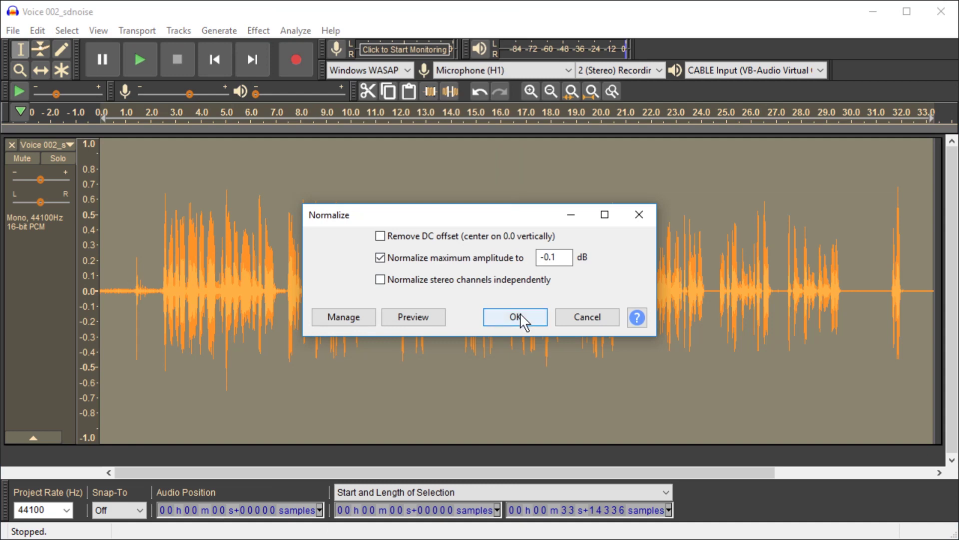
pyautogui.click(521, 321)
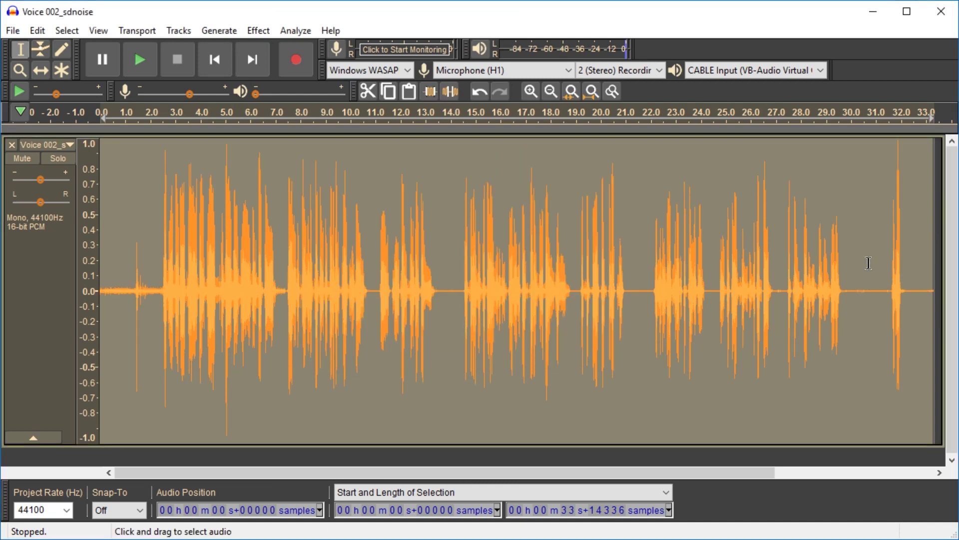
# - Normalize the speech passages one by one, from the one at about 24.5 to 30.6 seconds back to about 7.3 to 10.9 seconds
pyautogui.moveTo(867, 263); pyautogui.dragTo(712, 285)
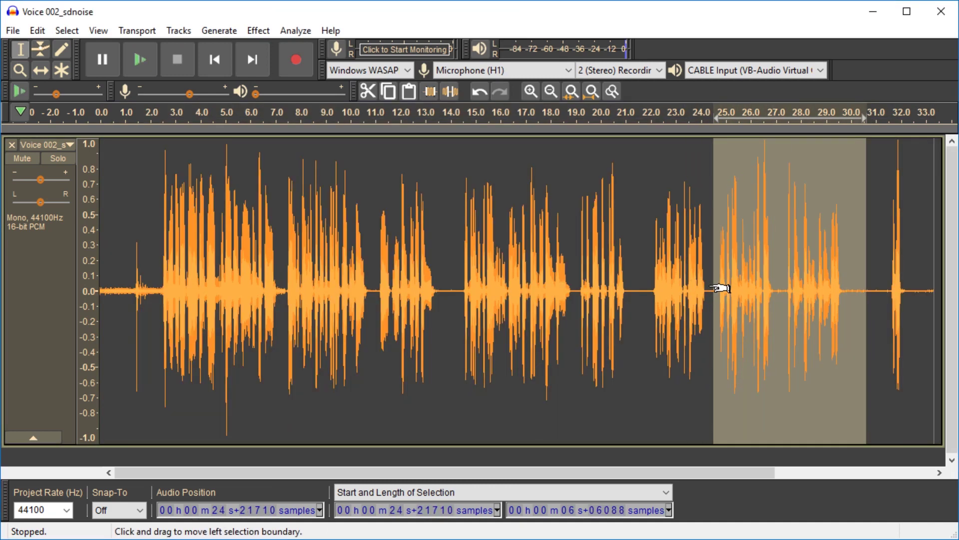
pyautogui.moveTo(645, 281); pyautogui.dragTo(295, 299)
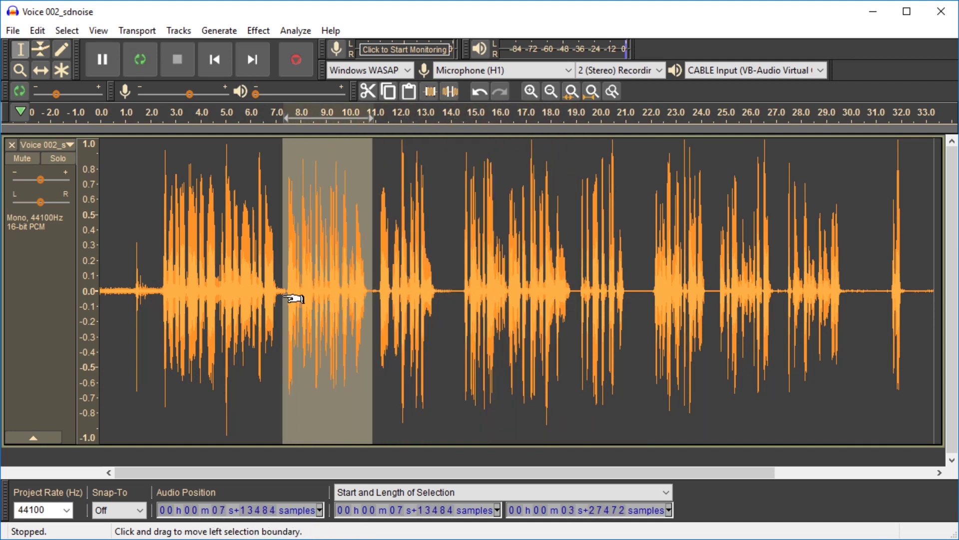
pyautogui.click(272, 258)
# - Review the differently processed sections one after another and play the whole track to compare them
pyautogui.doubleClick(195, 271)
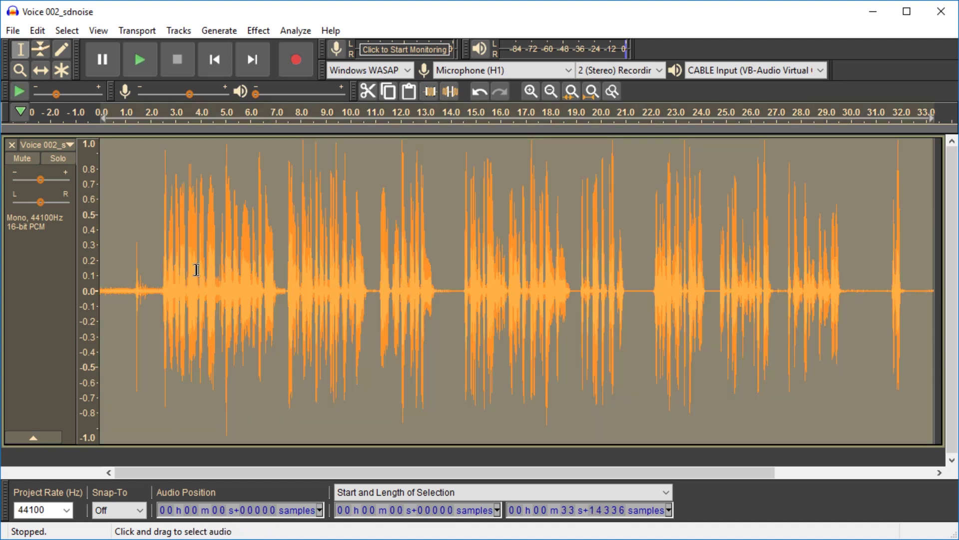
pyautogui.click(172, 272)
pyautogui.moveTo(285, 284); pyautogui.dragTo(99, 285)
pyautogui.moveTo(287, 285); pyautogui.dragTo(944, 294)
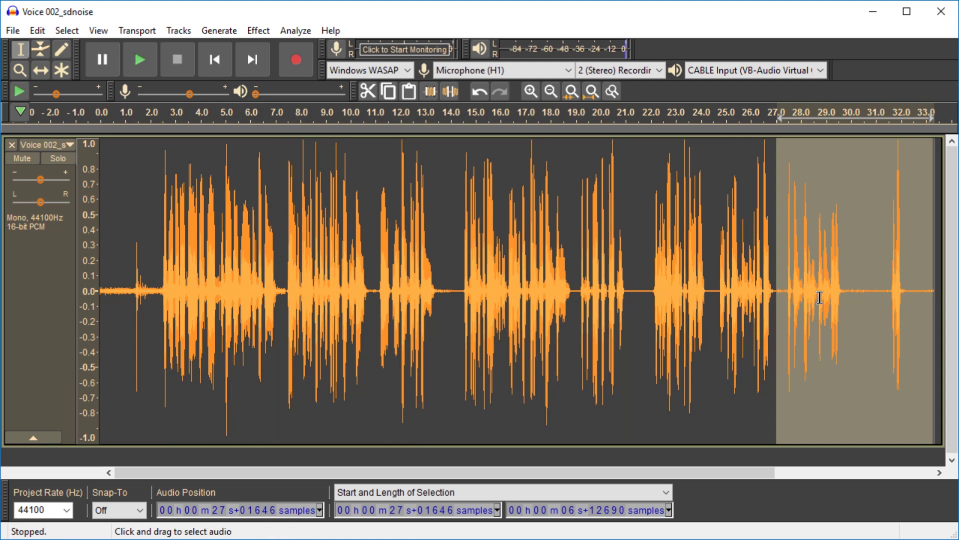
pyautogui.doubleClick(528, 245)
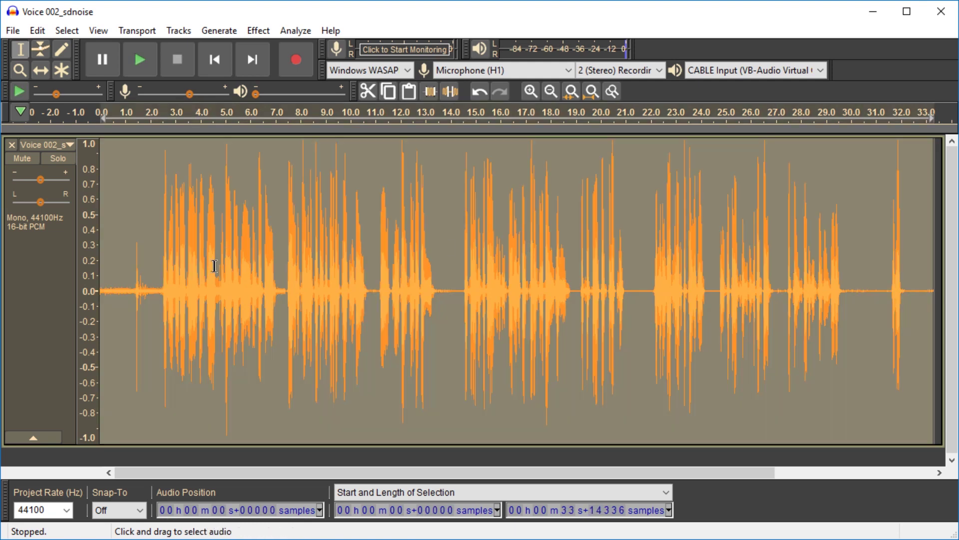
pyautogui.press('space')
pyautogui.click(283, 289)
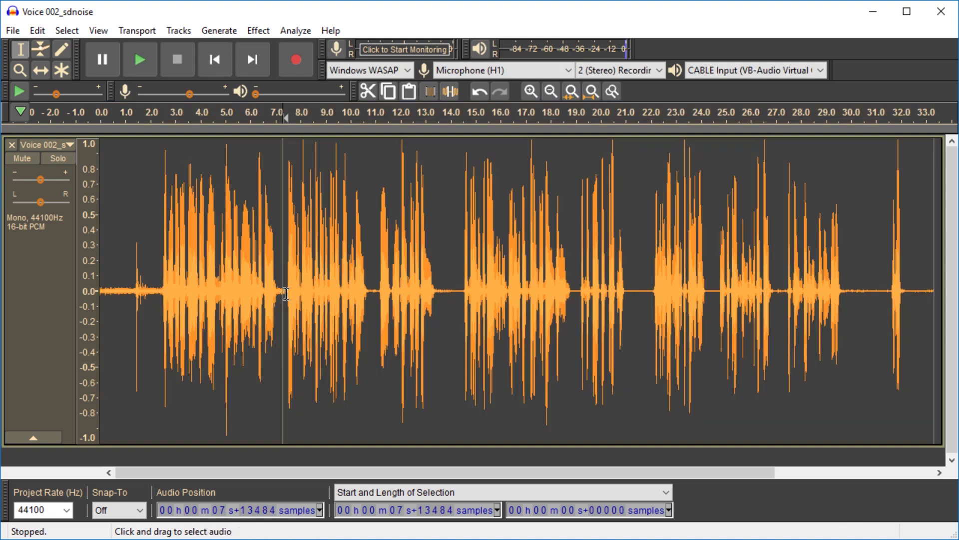
# - Select the section from about 7.5 to 14.2 seconds, and listen to the start of the first 7.5 seconds
pyautogui.moveTo(288, 294); pyautogui.dragTo(458, 307)
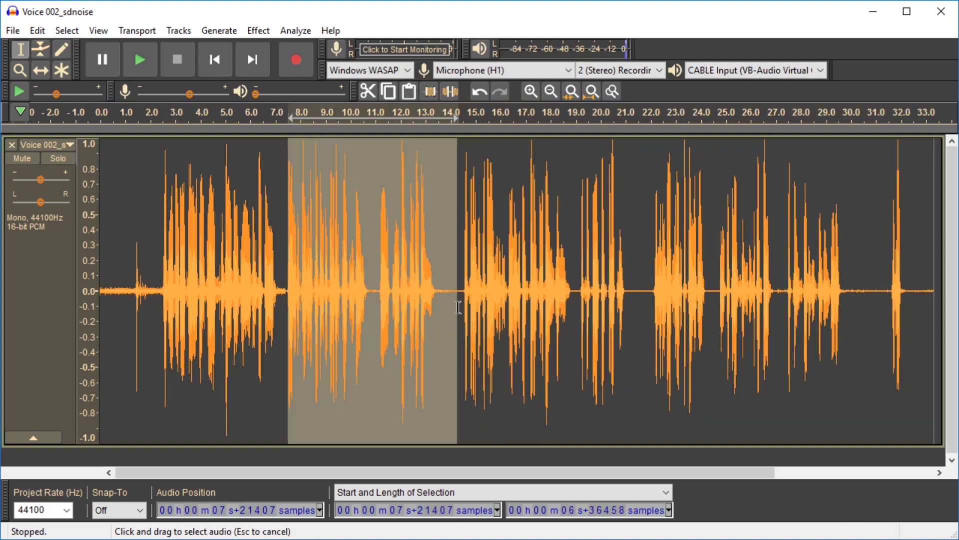
pyautogui.moveTo(458, 307); pyautogui.dragTo(96, 304)
pyautogui.press('space')
pyautogui.press('space')
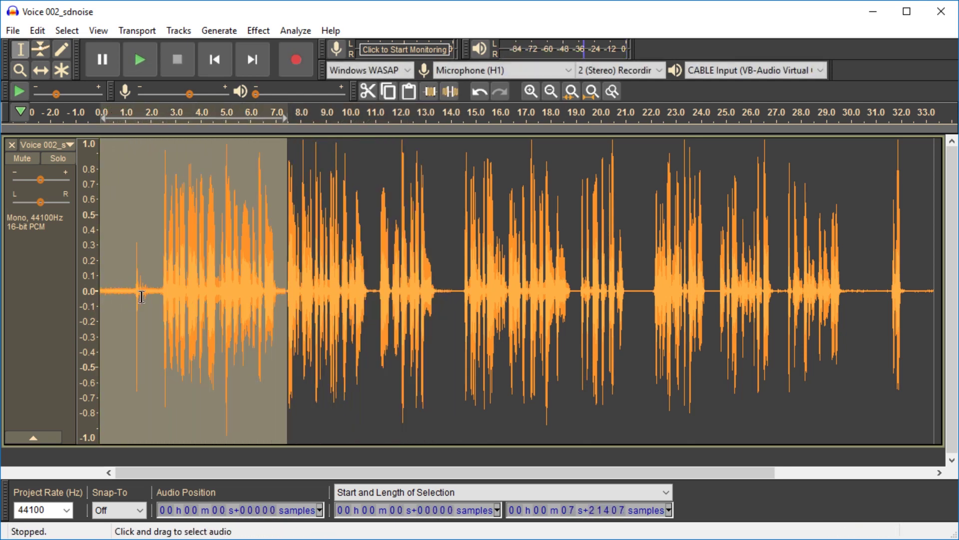
pyautogui.press('space')
pyautogui.press('space')
pyautogui.press('space')
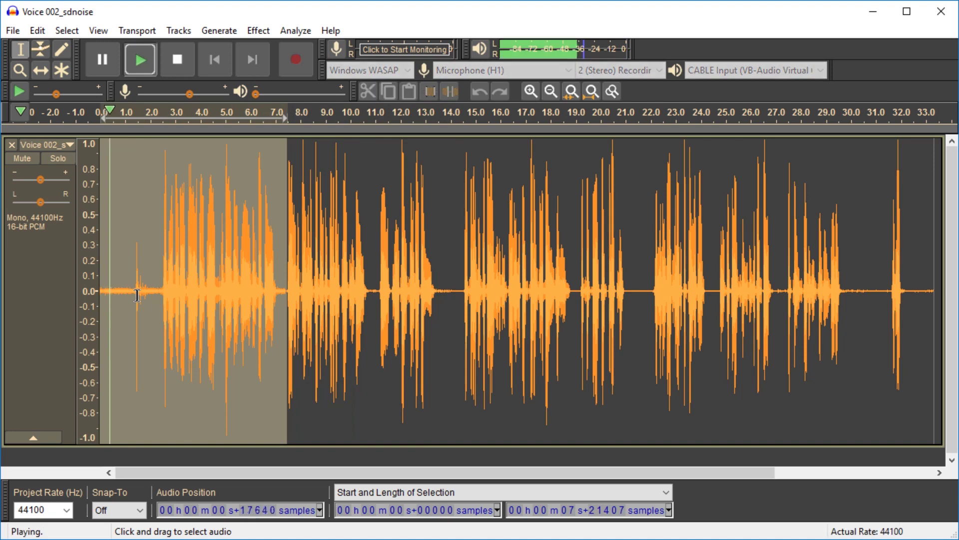
pyautogui.press('space')
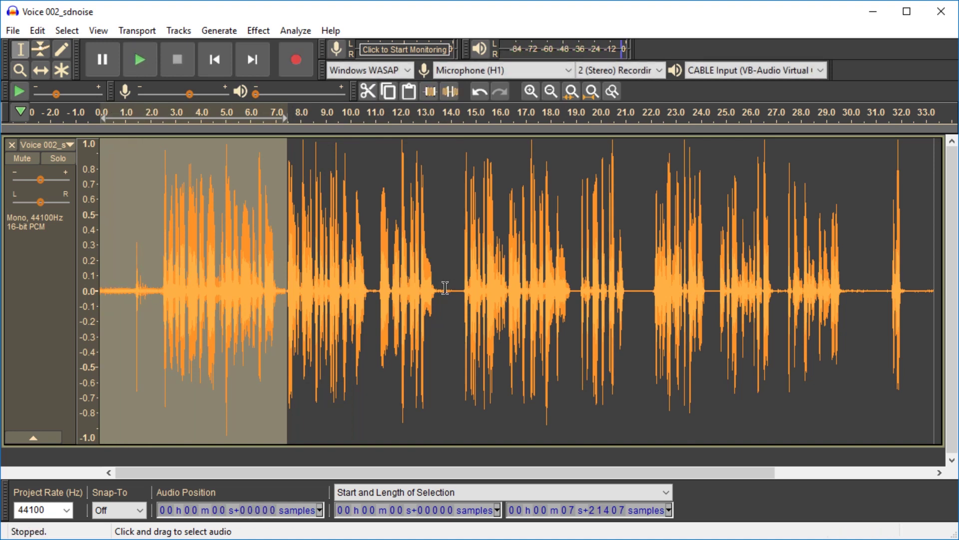
# - Listen repeatedly to the pause from about 13.5 to 14.3 seconds, and select the speech section from about 7.3 to 13.9 seconds
pyautogui.click(459, 290)
pyautogui.moveTo(458, 290); pyautogui.dragTo(438, 292)
pyautogui.press('space')
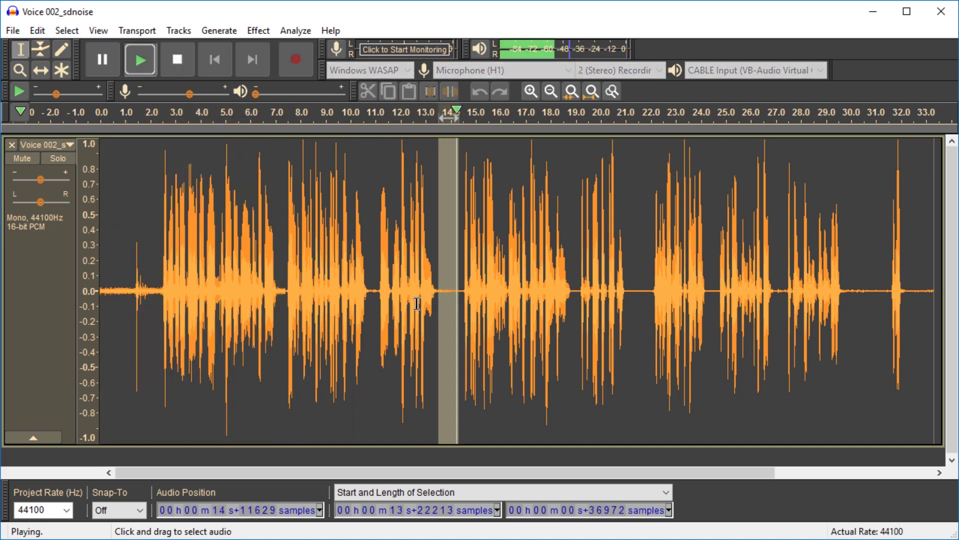
pyautogui.press('space')
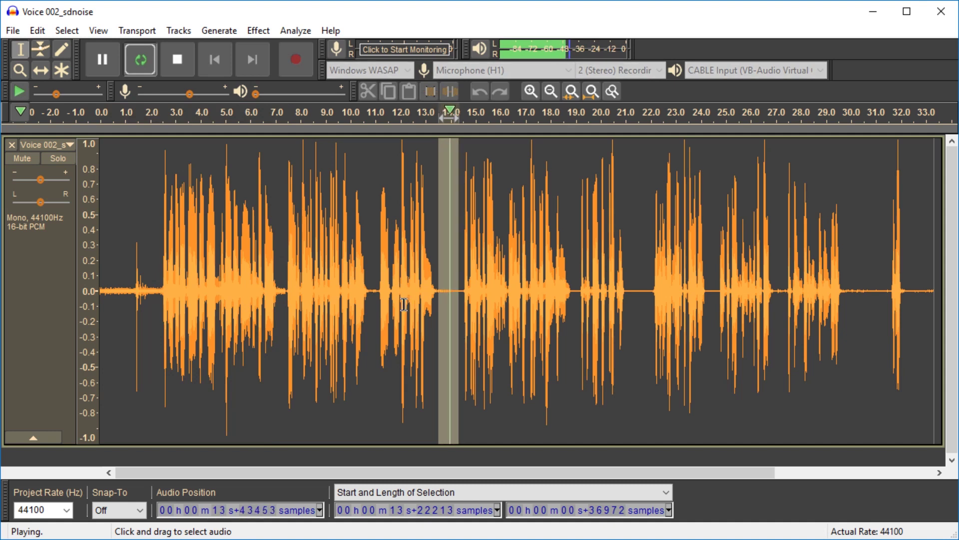
pyautogui.moveTo(280, 302); pyautogui.dragTo(448, 293)
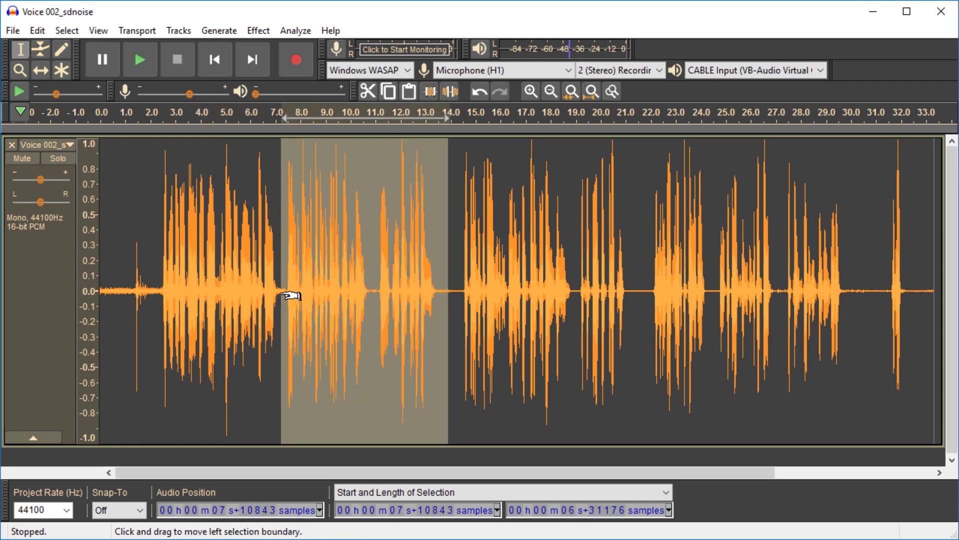
pyautogui.moveTo(283, 294); pyautogui.dragTo(285, 300)
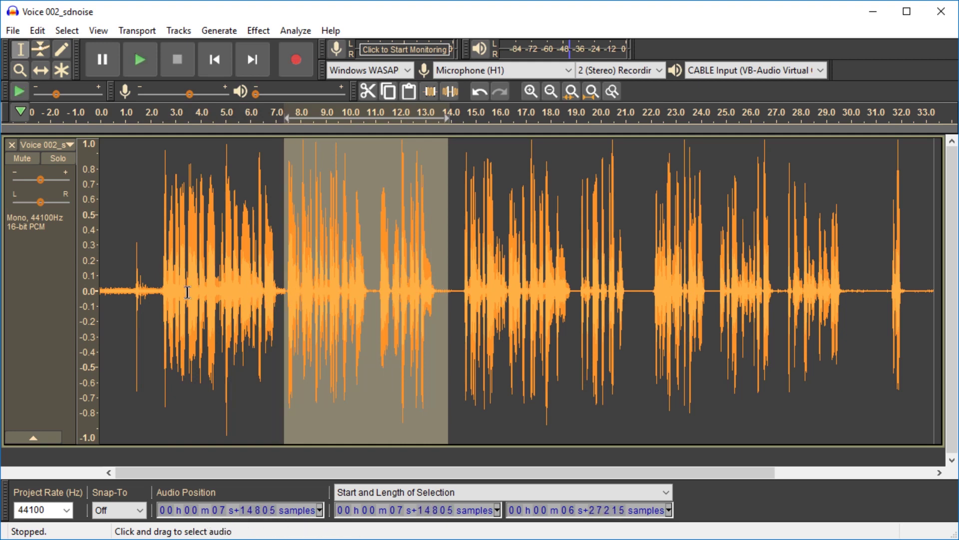
# - Play the track from about 2.1 seconds, and compare the opening 1.2 seconds of background noise with the section from about 7.4 to 14.2 seconds
pyautogui.click(142, 296)
pyautogui.click(154, 293)
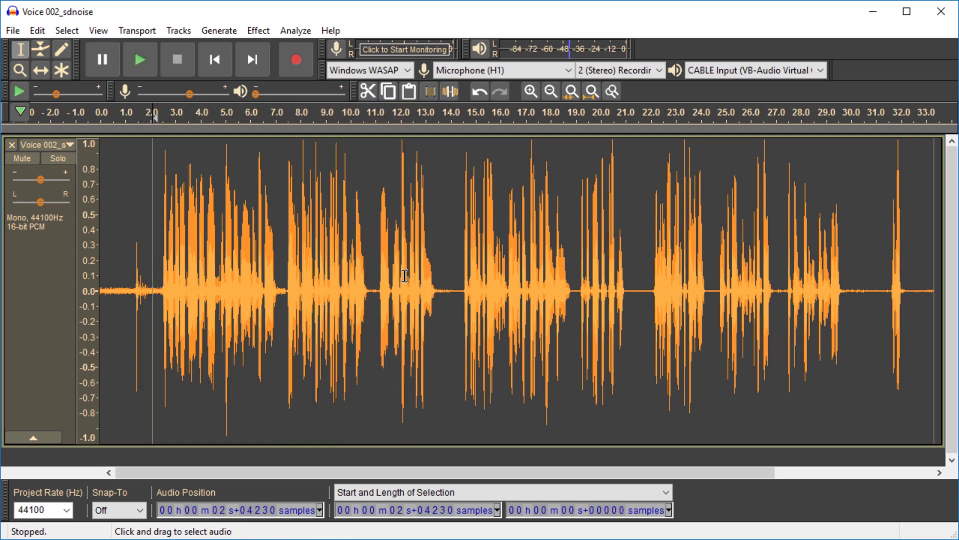
pyautogui.press('space')
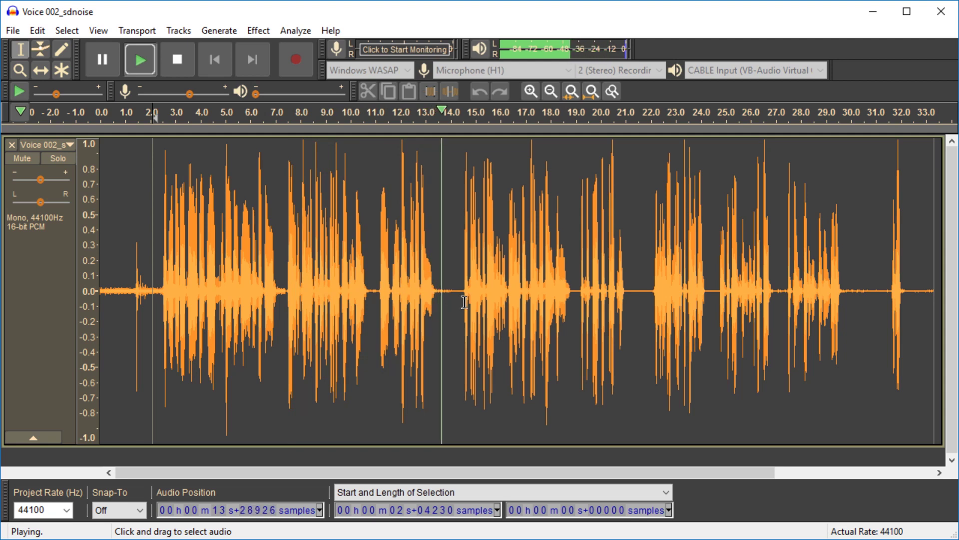
pyautogui.press('space')
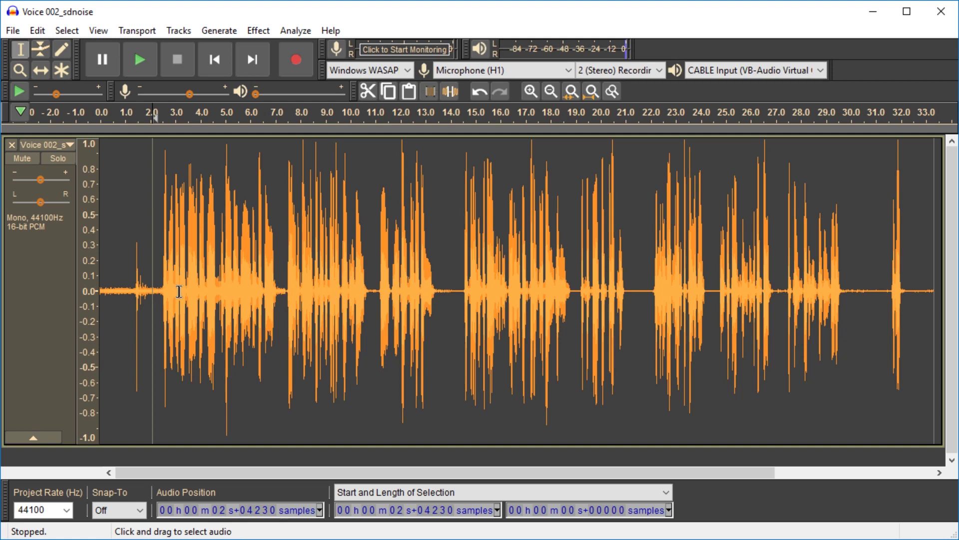
pyautogui.moveTo(129, 297); pyautogui.dragTo(97, 297)
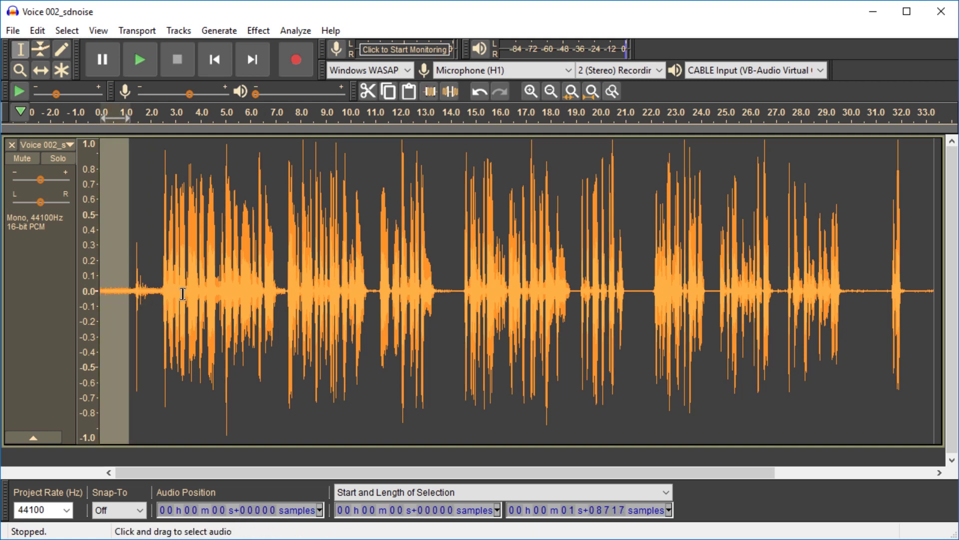
pyautogui.moveTo(163, 292); pyautogui.dragTo(455, 292)
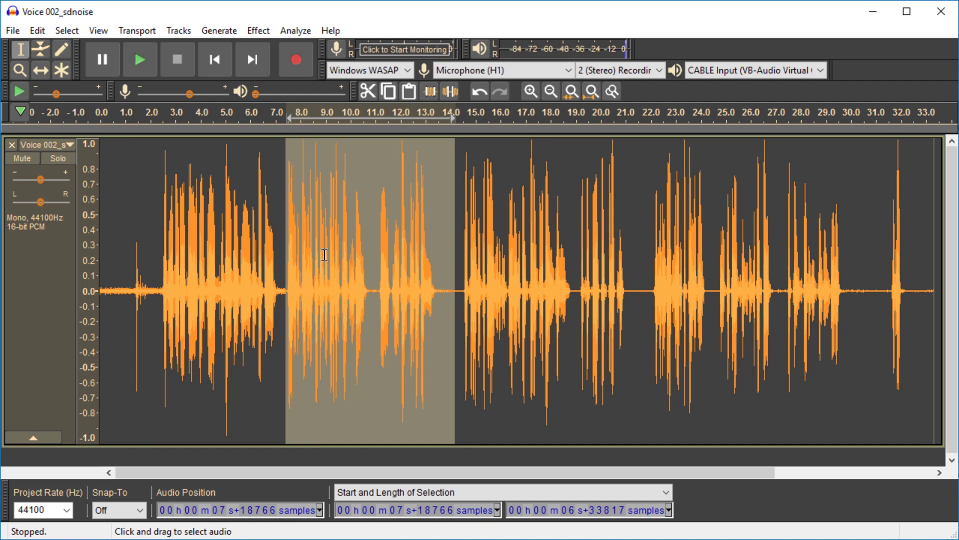
# - Undo all normalizations and Noise Reduction passes on the track, and place the cursor at about 8.4 seconds
pyautogui.hotkey('ctrl', 'z')
pyautogui.hotkey('ctrl', 'z')
pyautogui.hotkey('ctrl', 'z')
pyautogui.hotkey('ctrl', 'z')
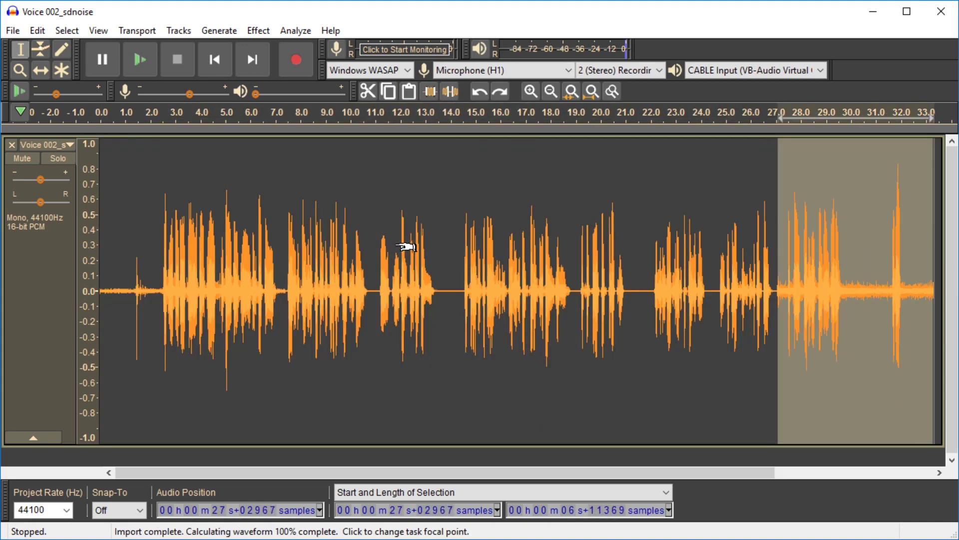
pyautogui.hotkey('ctrl', 'z')
pyautogui.hotkey('ctrl', 'z')
pyautogui.click(310, 246)
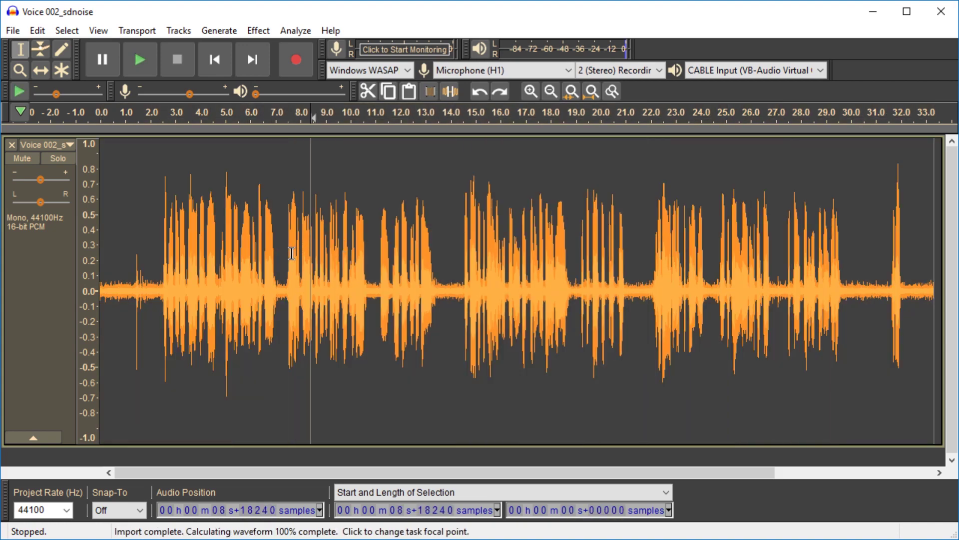
# - Select the track from about 2.0 to 7.3 seconds, listen to the unprocessed speech, and shorten the selection to end at about 4.8 seconds
pyautogui.moveTo(285, 254); pyautogui.dragTo(16, 260)
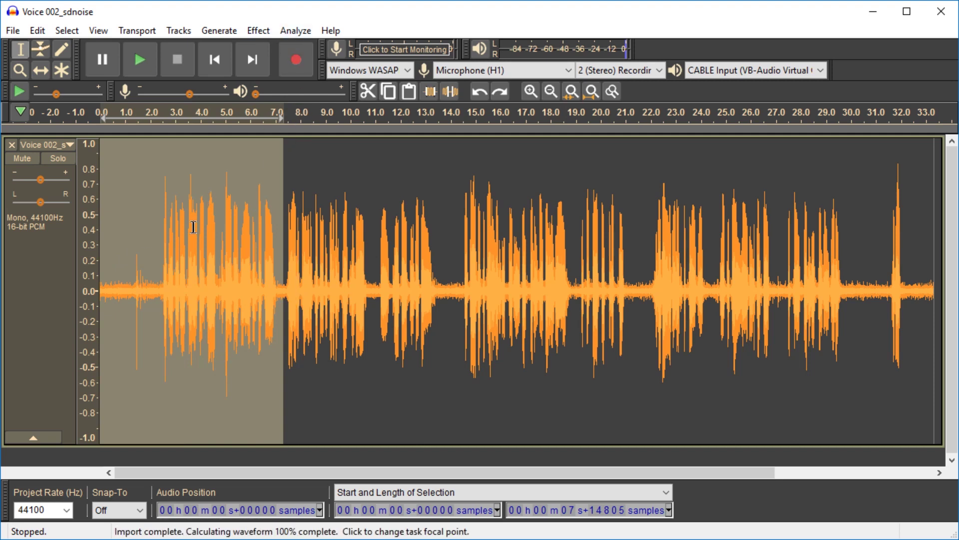
pyautogui.keyDown('shift'); pyautogui.click(154, 238); pyautogui.keyUp('shift')
pyautogui.moveTo(160, 238); pyautogui.dragTo(158, 237)
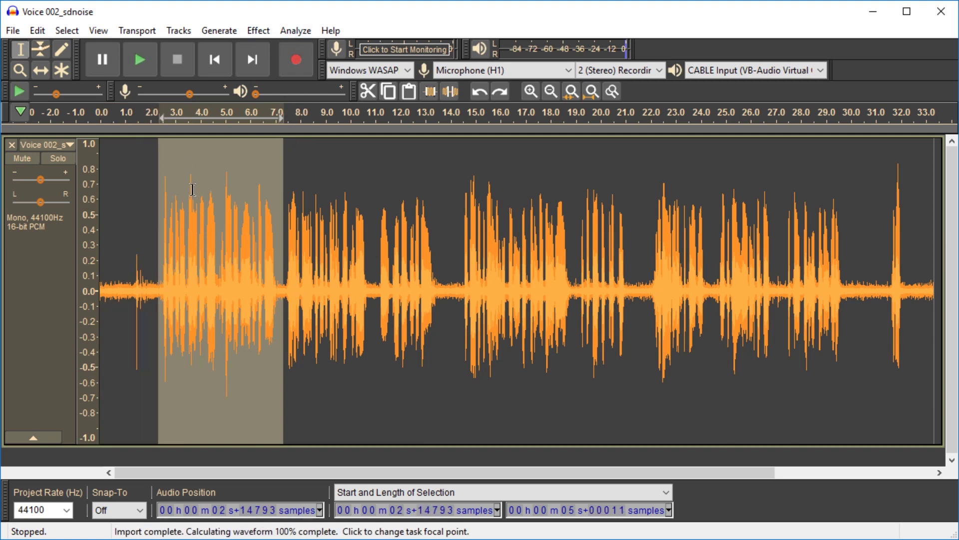
pyautogui.keyDown('shift'); pyautogui.click(149, 221); pyautogui.keyUp('shift')
pyautogui.press('space')
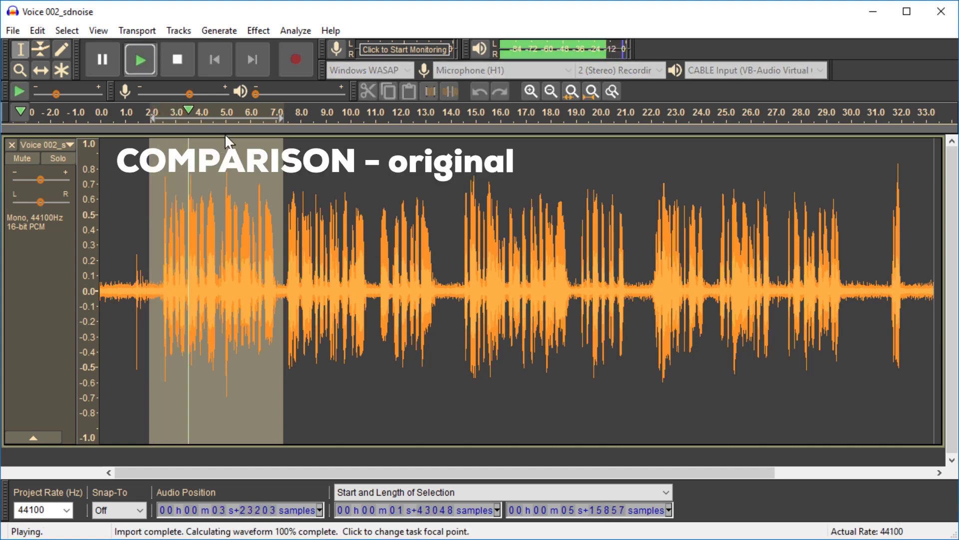
pyautogui.press('space')
# - Apply Noise Reduction at 6 dB with sensitivity 24 and 3 smoothing bands to the selected section, and listen to it looped
pyautogui.click(261, 31)
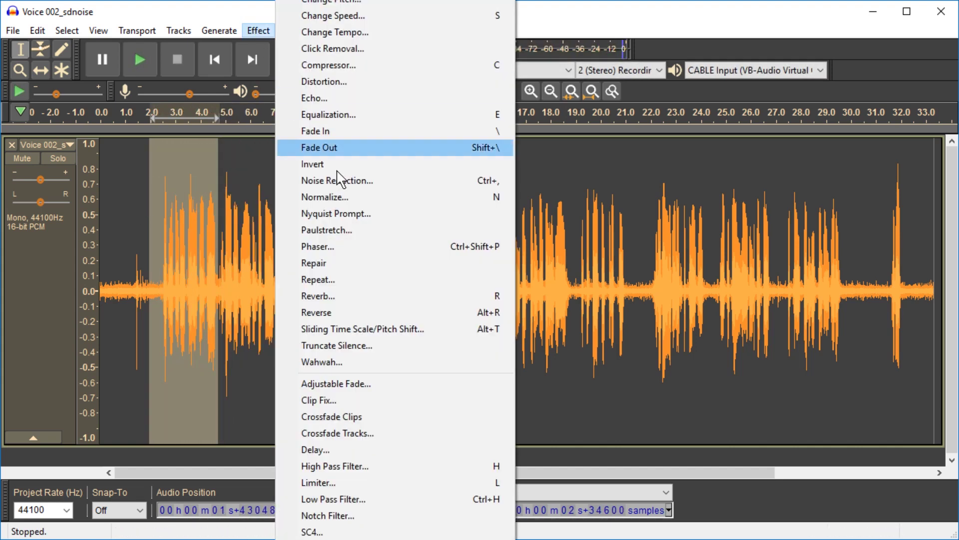
pyautogui.click(395, 181)
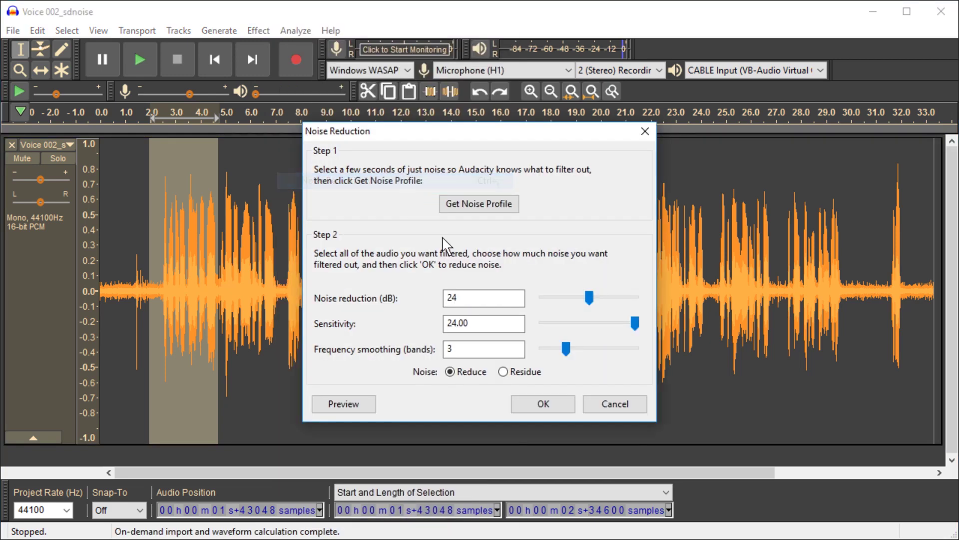
pyautogui.write('6')
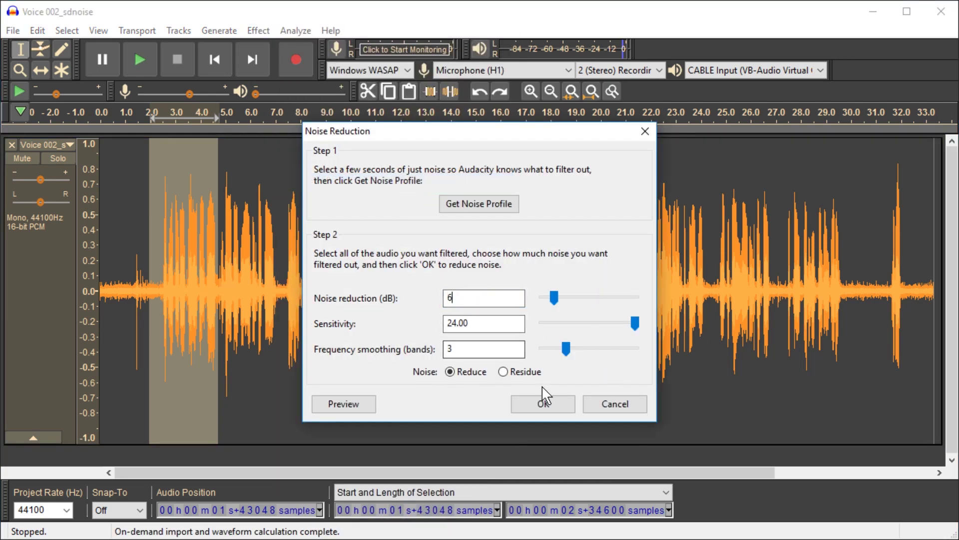
pyautogui.click(543, 403)
pyautogui.hotkey('shift', 'space')
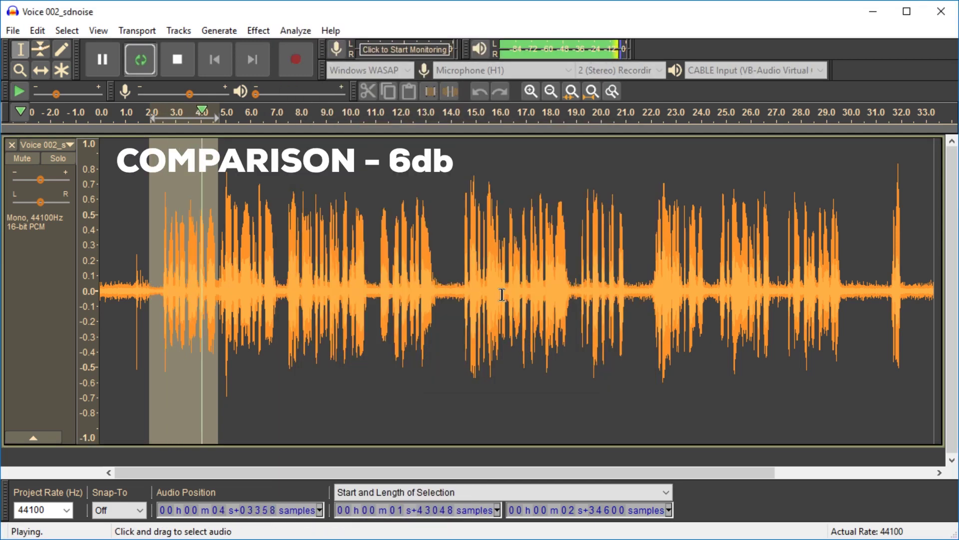
pyautogui.press('space')
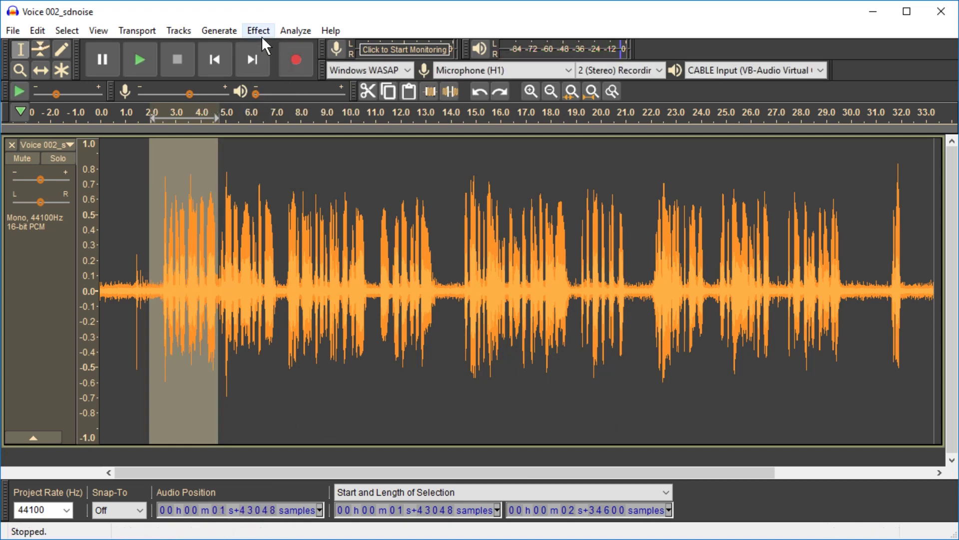
# - Apply Noise Reduction at 18 dB with sensitivity 24 and 3 smoothing bands to the selected section
pyautogui.click(258, 30)
pyautogui.click(407, 180)
pyautogui.click(259, 30)
pyautogui.click(352, 180)
pyautogui.write('1')
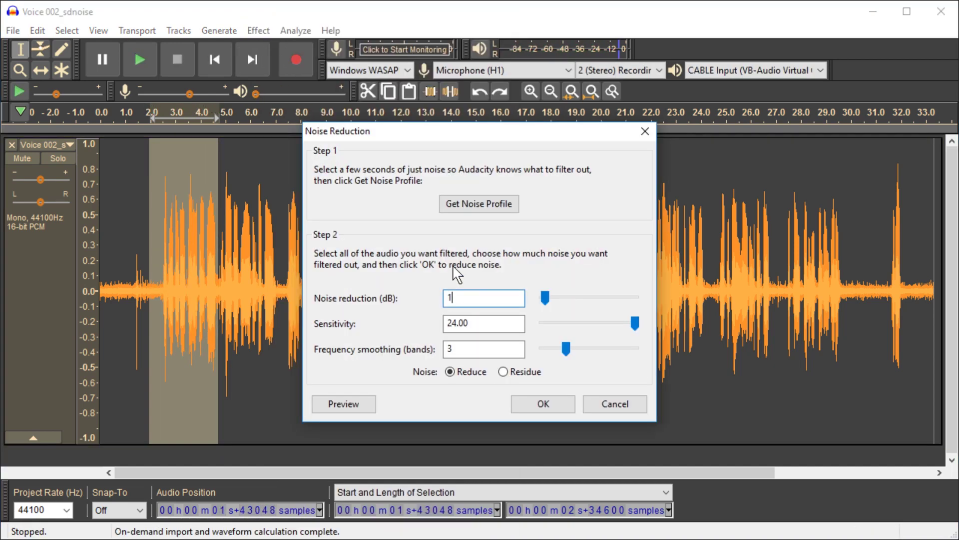
pyautogui.write('8')
pyautogui.click(517, 403)
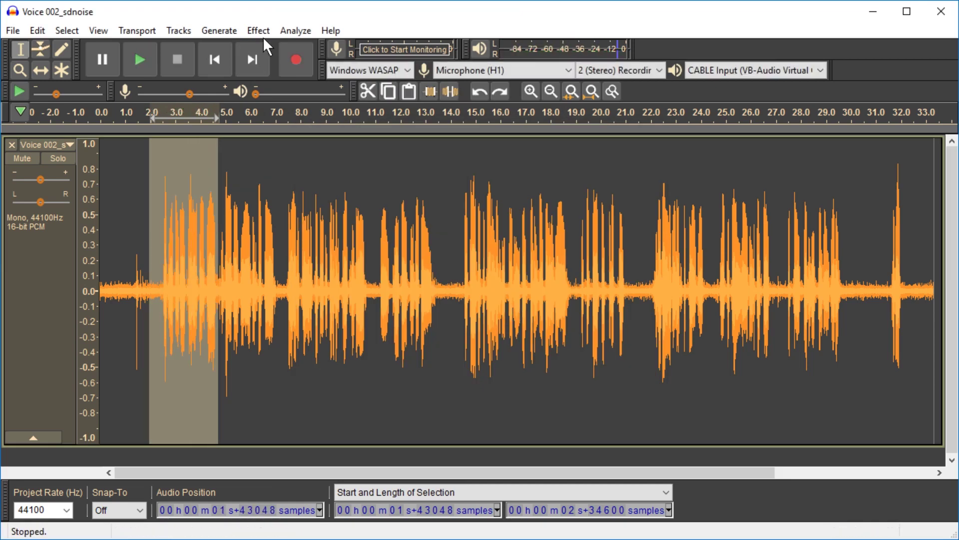
# - Apply Noise Reduction at 24 dB with sensitivity 24 and 3 smoothing bands to the same section, and listen to it looped
pyautogui.click(259, 31)
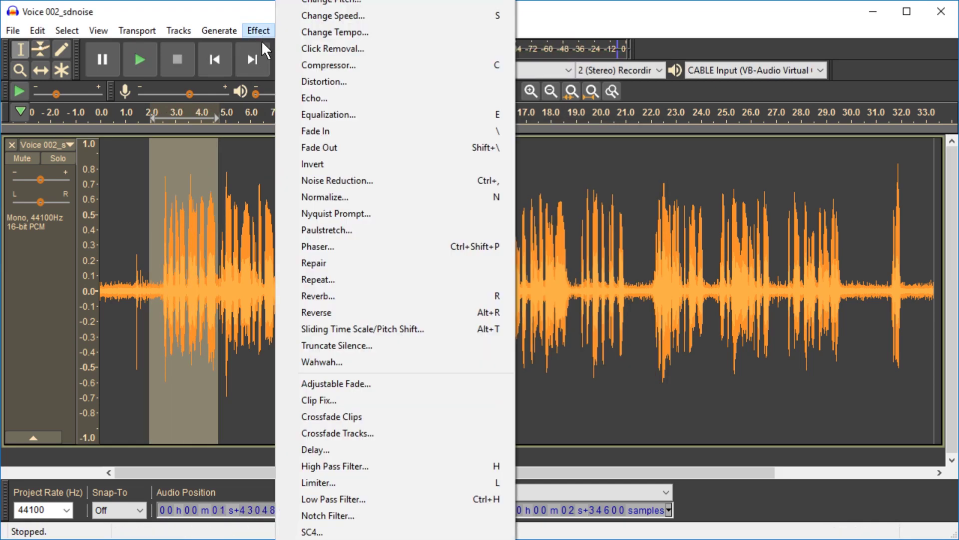
pyautogui.click(406, 179)
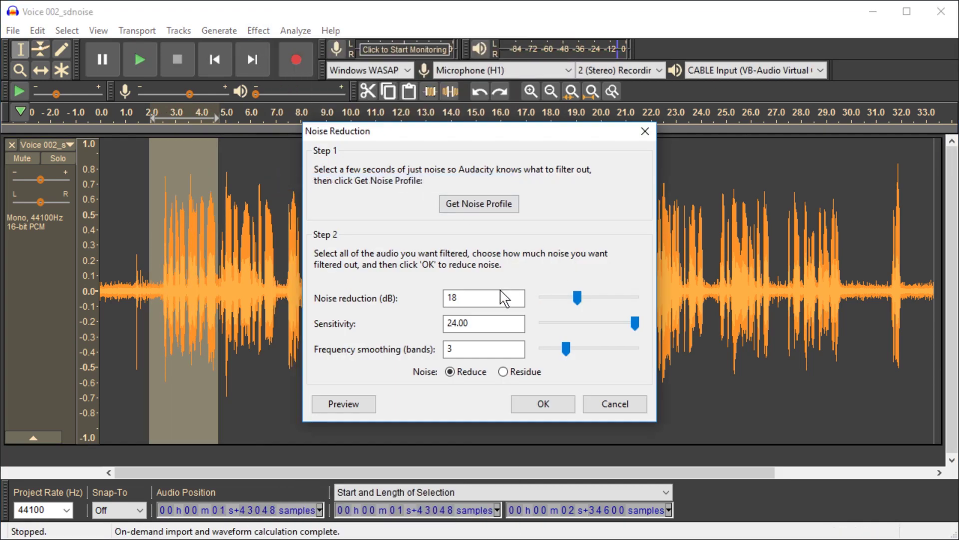
pyautogui.press('BackSpace')
pyautogui.press('BackSpace')
pyautogui.write('24')
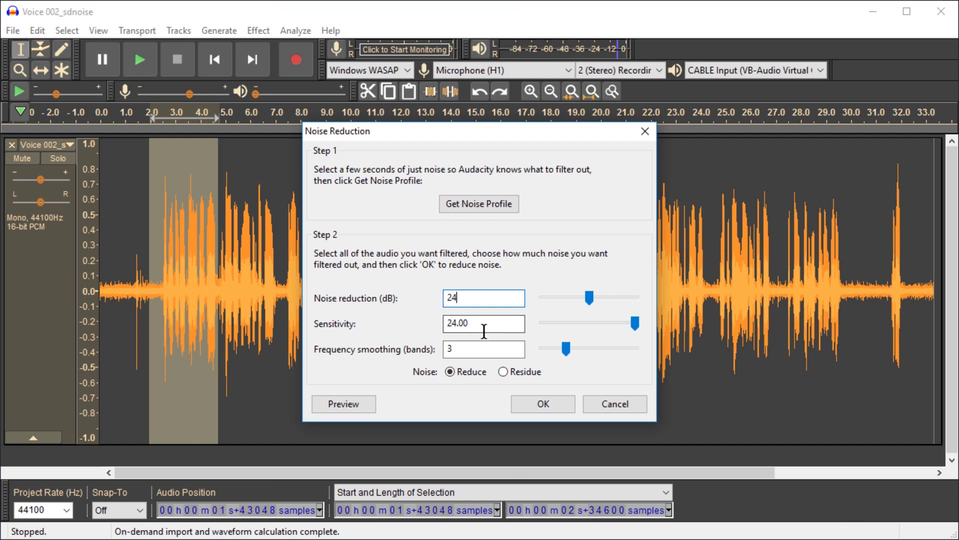
pyautogui.press('Tab')
pyautogui.click(541, 403)
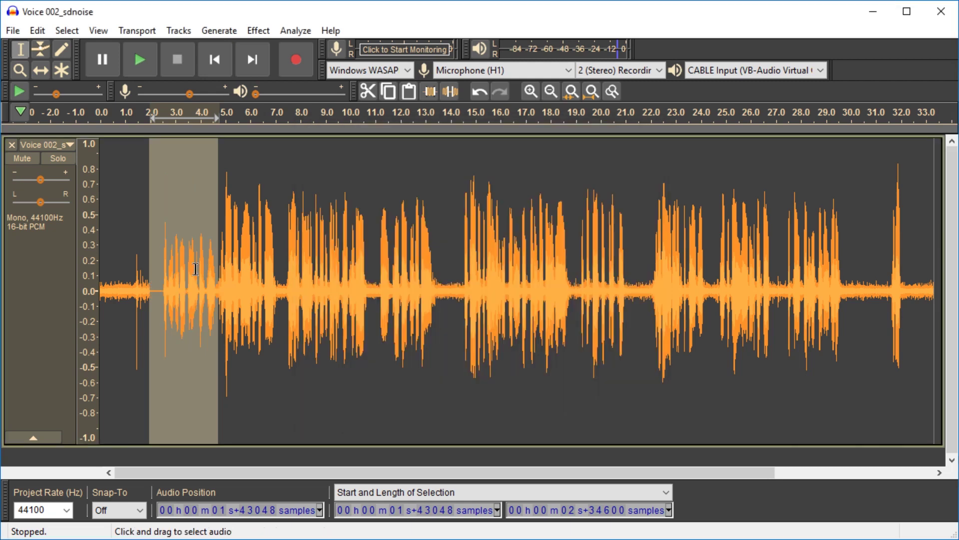
pyautogui.hotkey('shift', 'space')
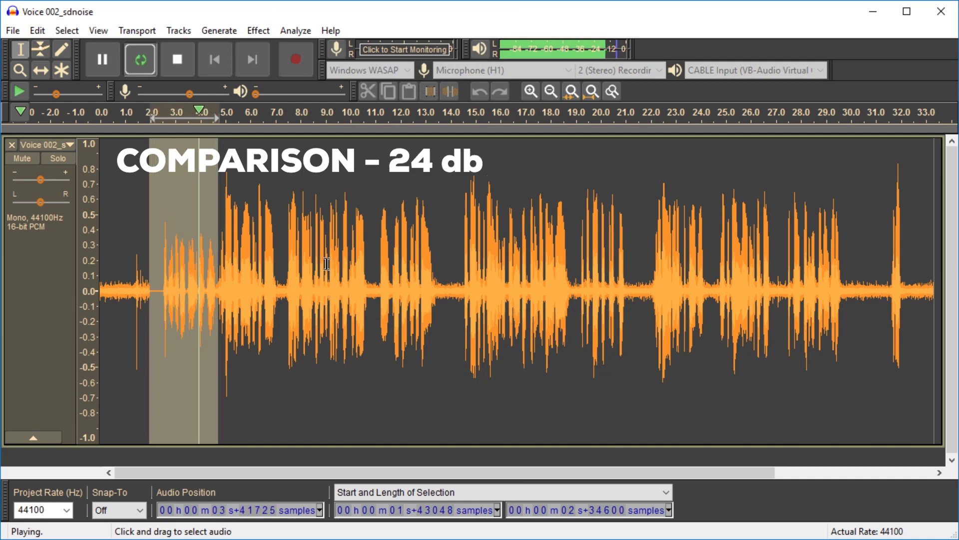
pyautogui.press('space')
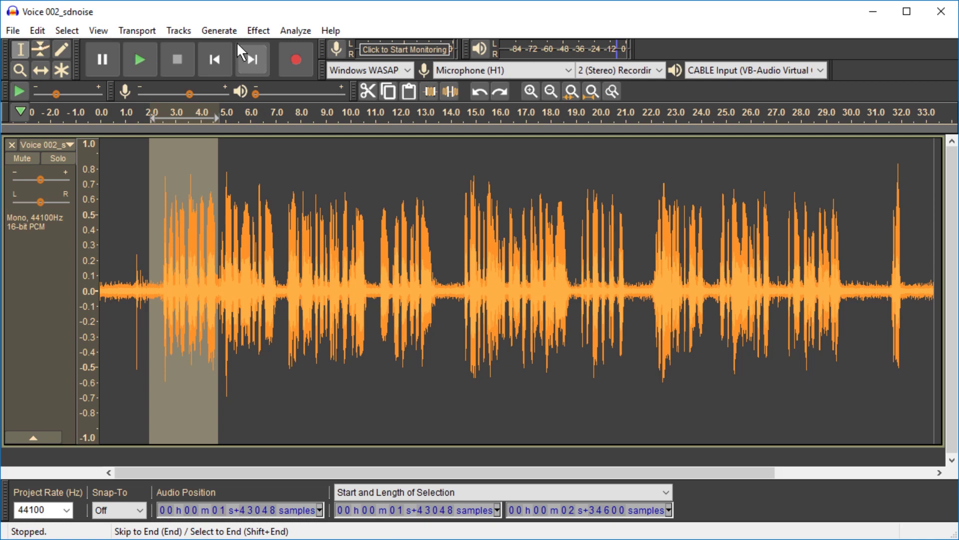
# - Apply Noise Reduction at 18 dB with sensitivity 24 and 12 frequency smoothing bands to the selected section
pyautogui.click(259, 30)
pyautogui.click(386, 179)
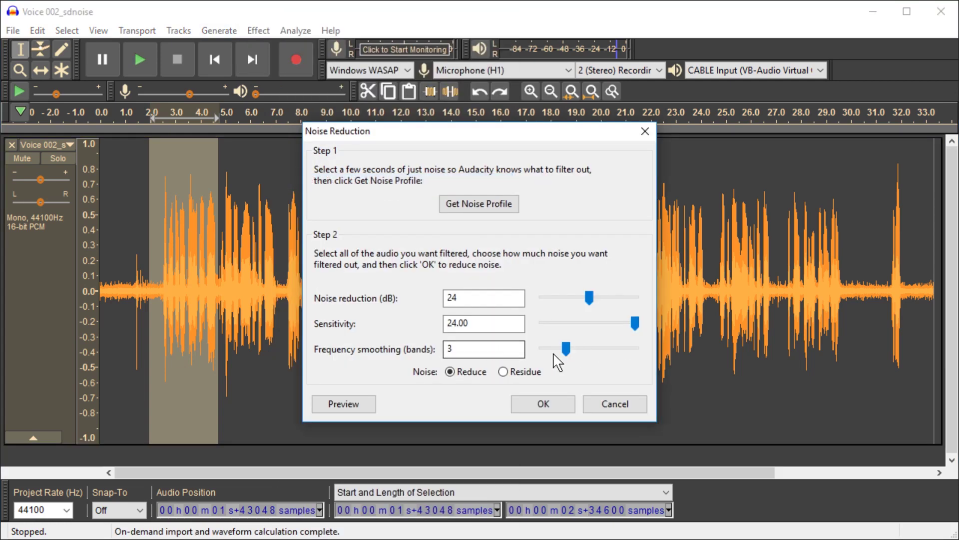
pyautogui.moveTo(566, 349); pyautogui.dragTo(574, 350)
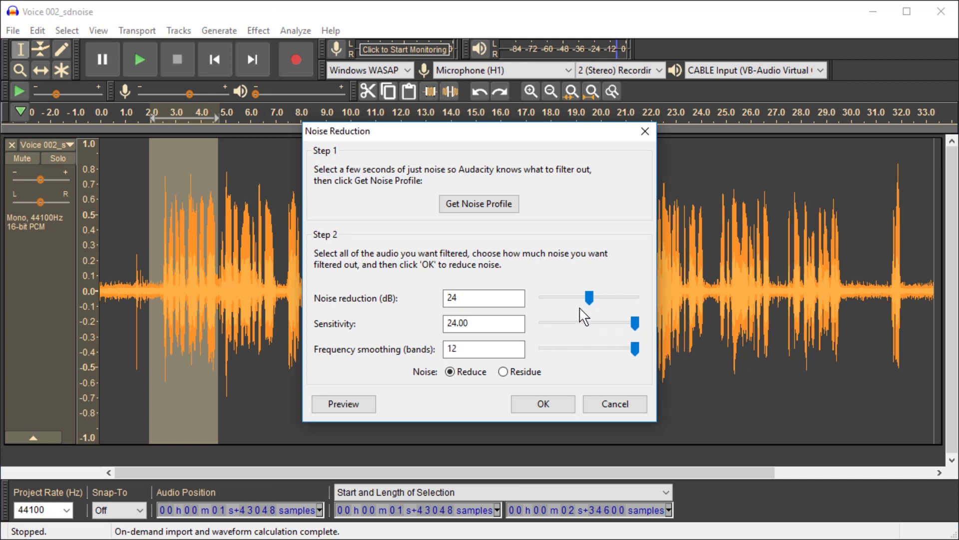
pyautogui.doubleClick(492, 299)
pyautogui.write('17')
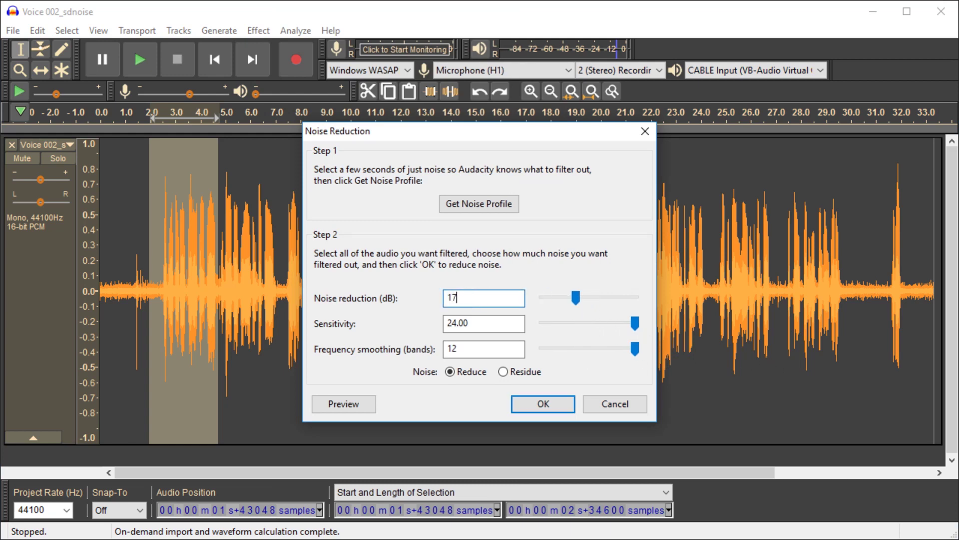
pyautogui.click(536, 403)
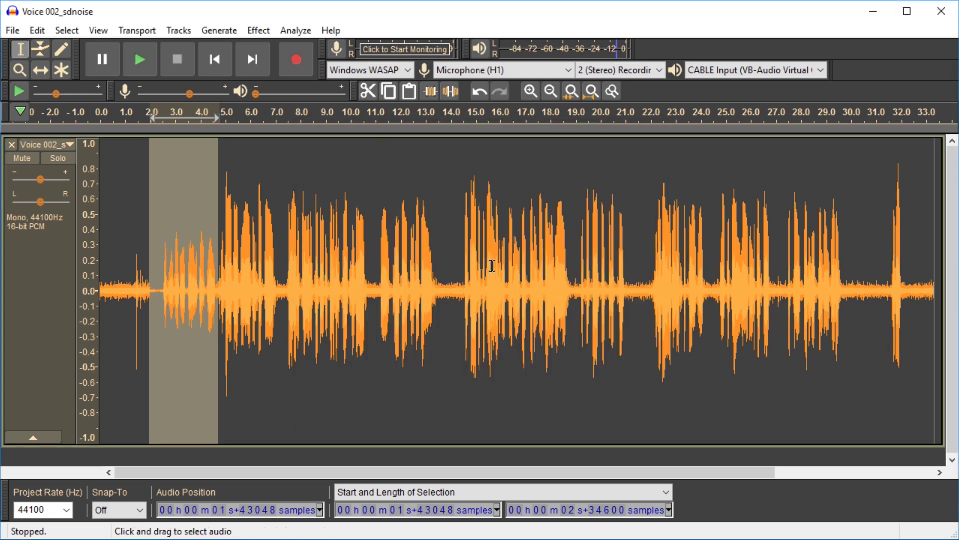
# - Normalize the noise-reduced section and listen to it looped
pyautogui.click(258, 31)
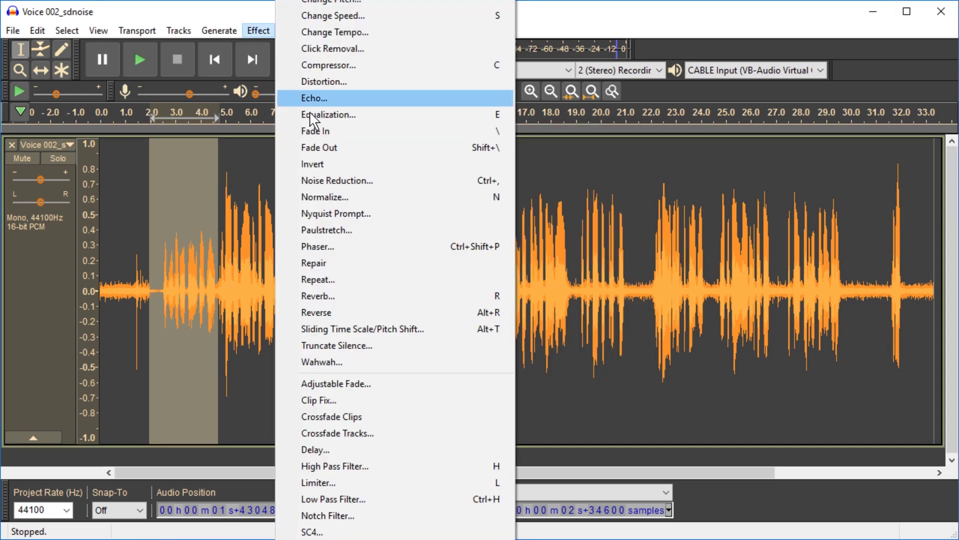
pyautogui.click(360, 198)
pyautogui.click(515, 315)
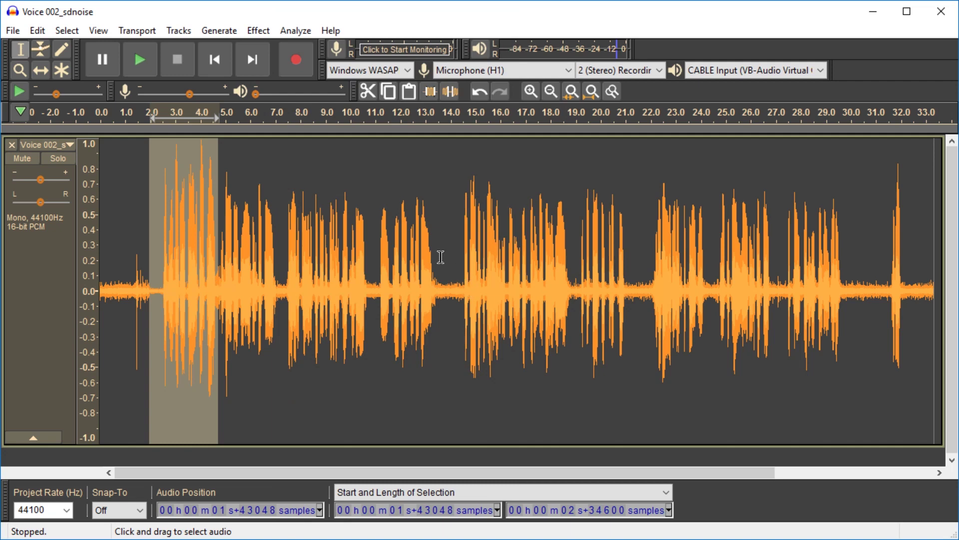
pyautogui.hotkey('shift', 'space')
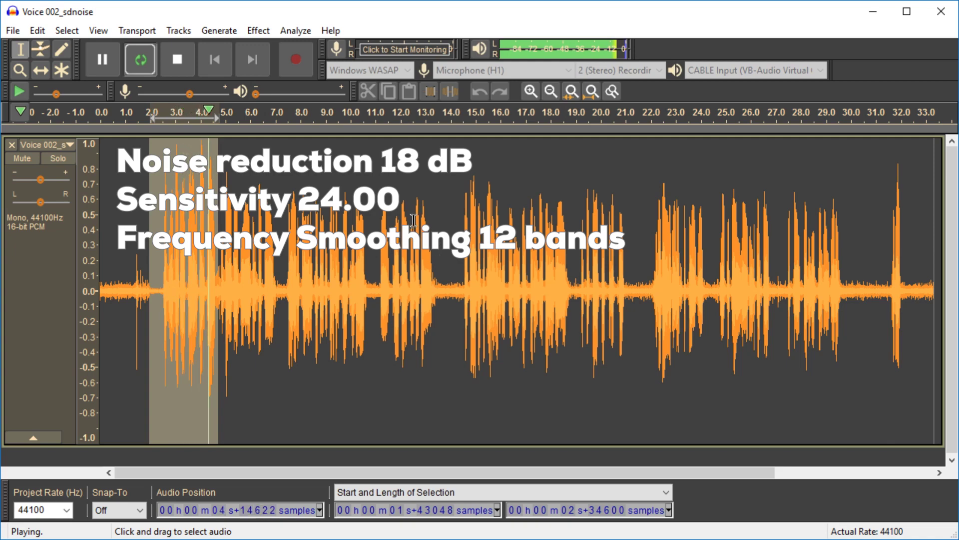
pyautogui.press('space')
# - Apply Noise Reduction at 18 dB with sensitivity 6 and 0 frequency smoothing bands to the selected section
pyautogui.click(258, 31)
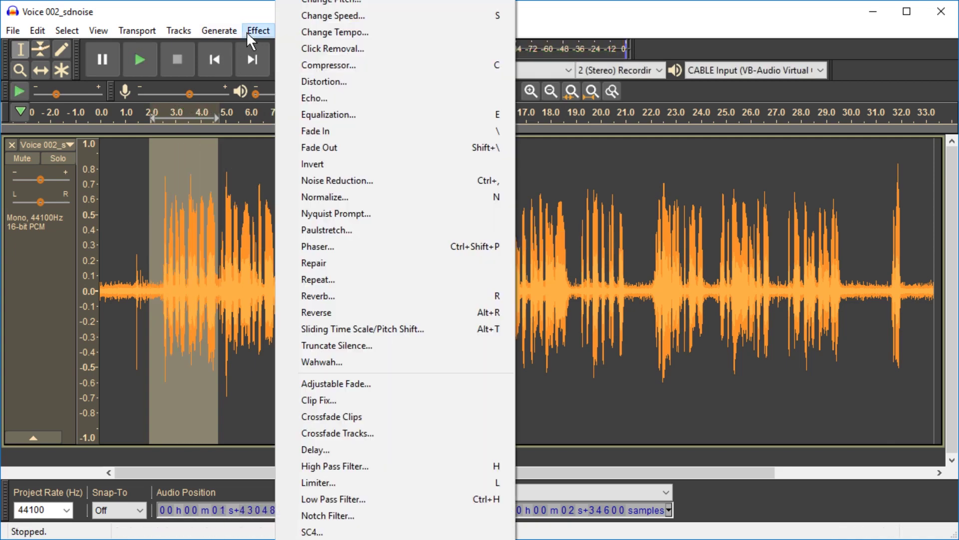
pyautogui.click(347, 181)
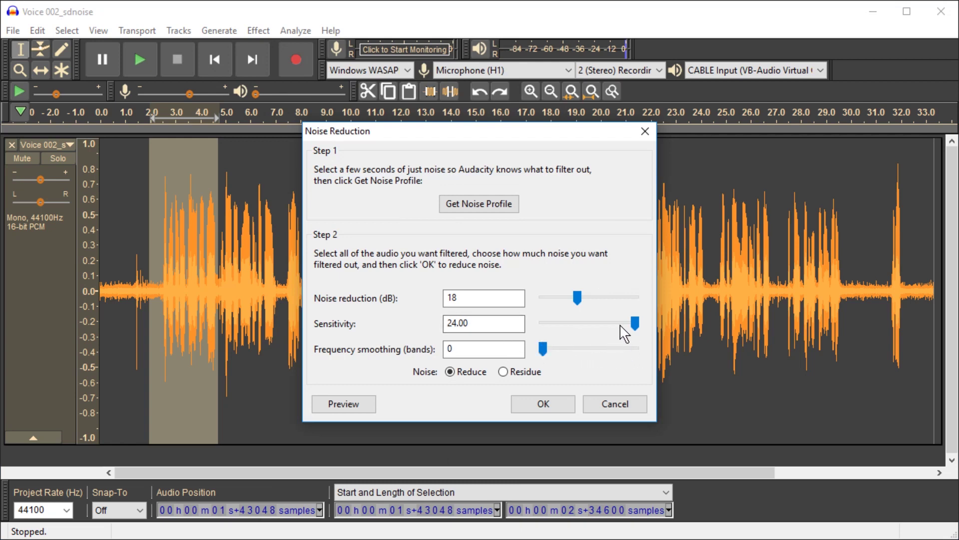
pyautogui.doubleClick(502, 321)
pyautogui.write('6')
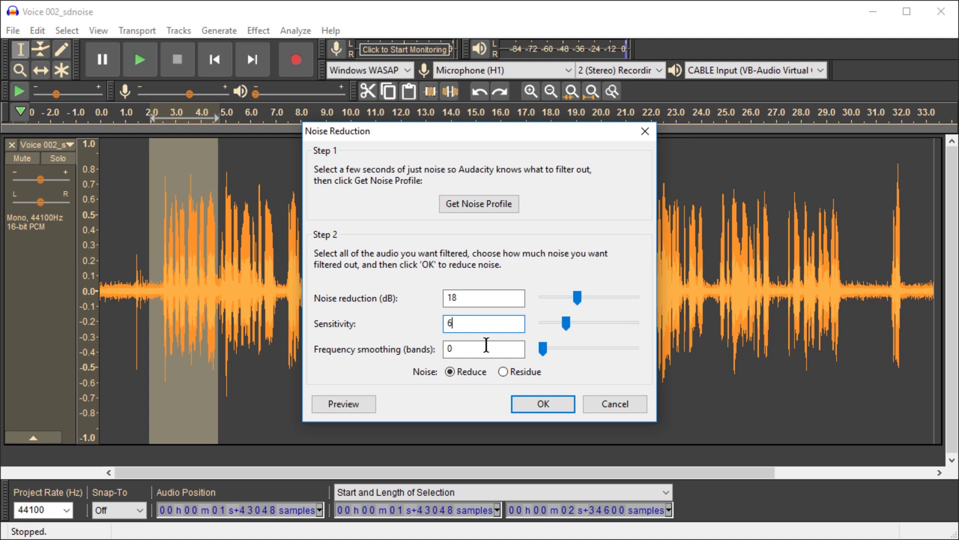
pyautogui.click(542, 403)
# - Normalize the selected section to a maximum amplitude of -0.1 dB and listen to the result looped
pyautogui.press('n')
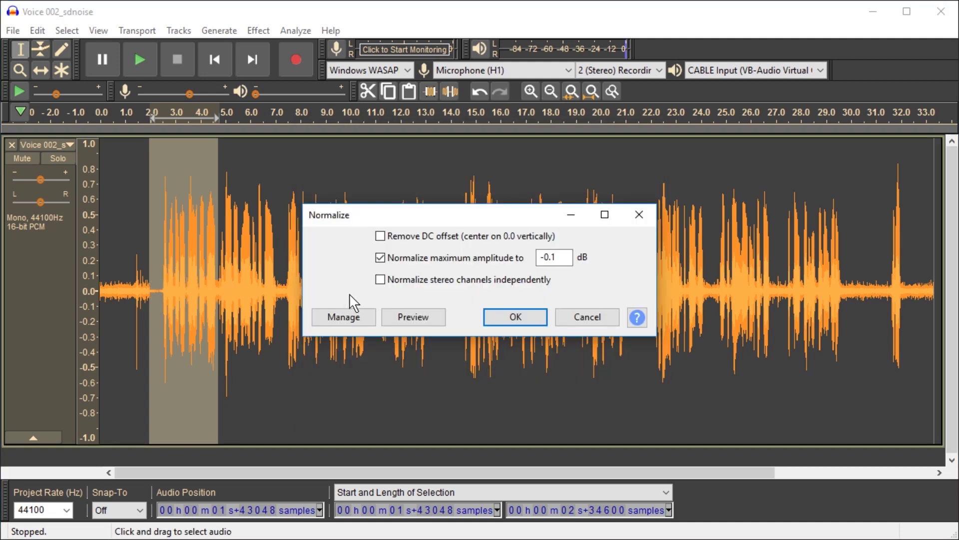
pyautogui.click(525, 320)
pyautogui.hotkey('shift', 'space')
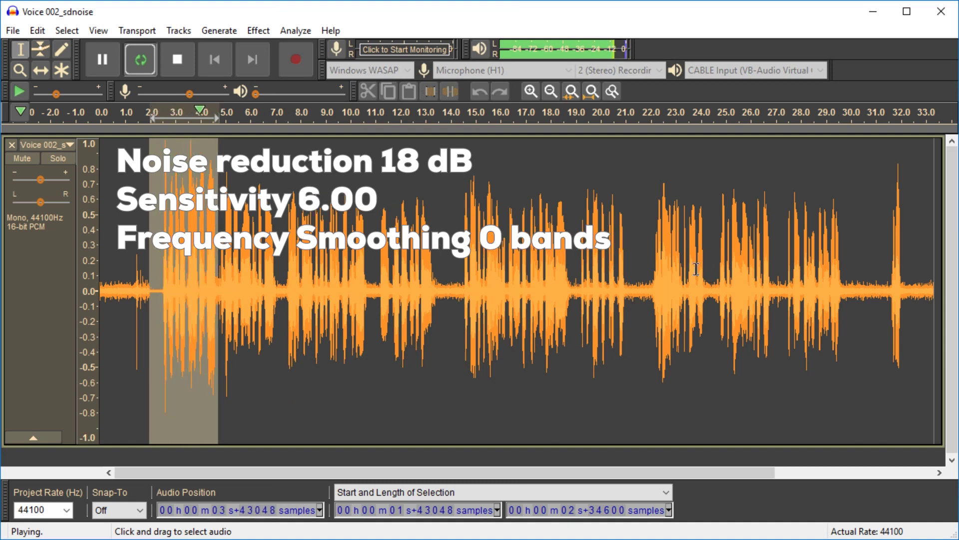
pyautogui.press('space')
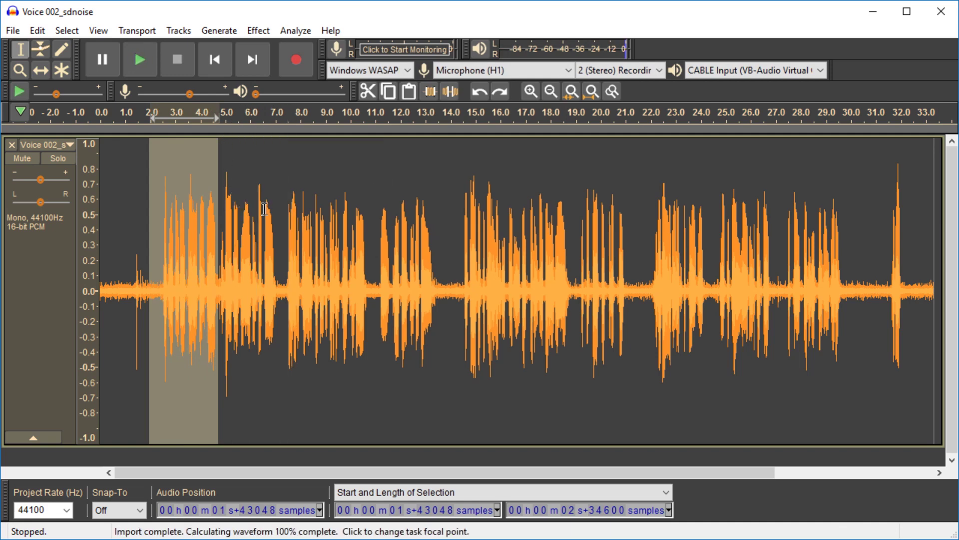
# - Apply Noise Reduction at 18 dB with sensitivity 12 and 9 frequency smoothing bands to the selected section
pyautogui.click(231, 31)
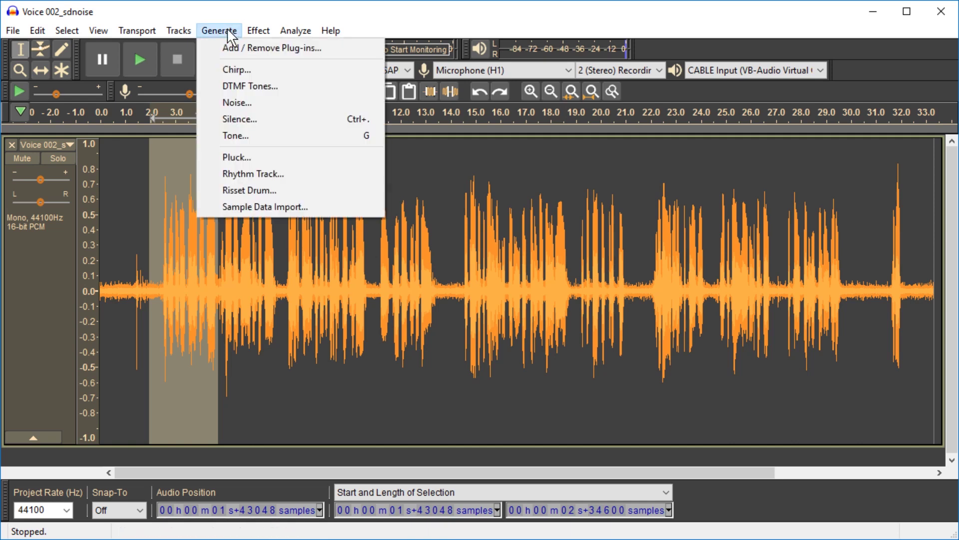
pyautogui.moveTo(259, 30)
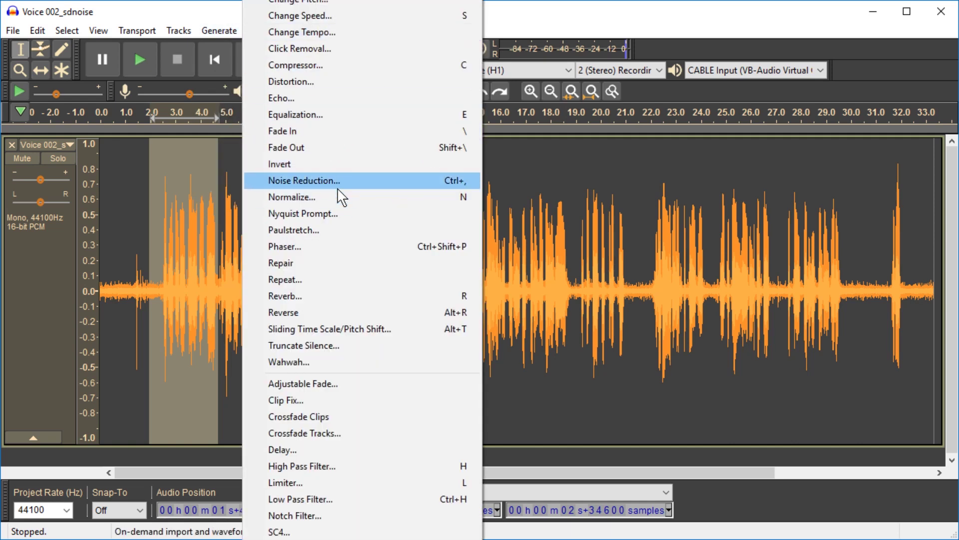
pyautogui.click(338, 187)
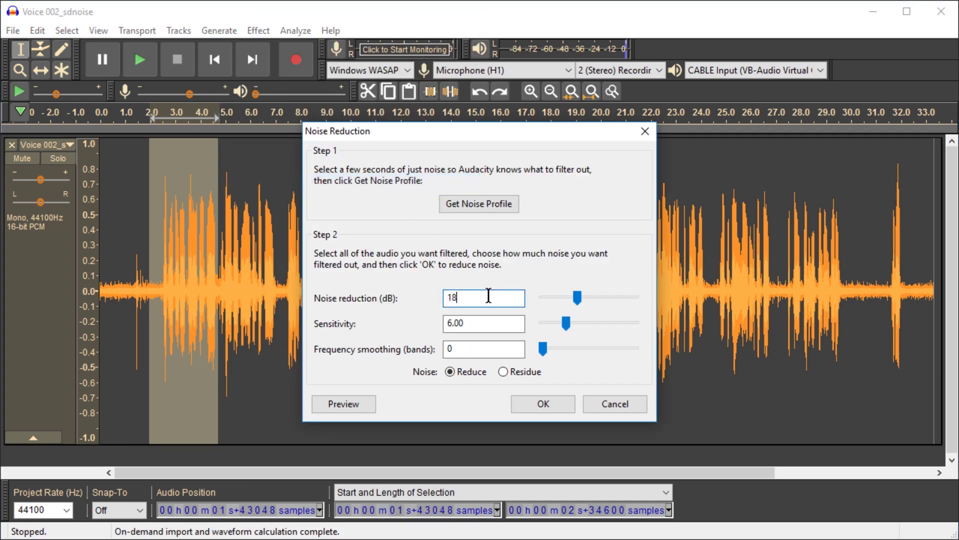
pyautogui.click(497, 319)
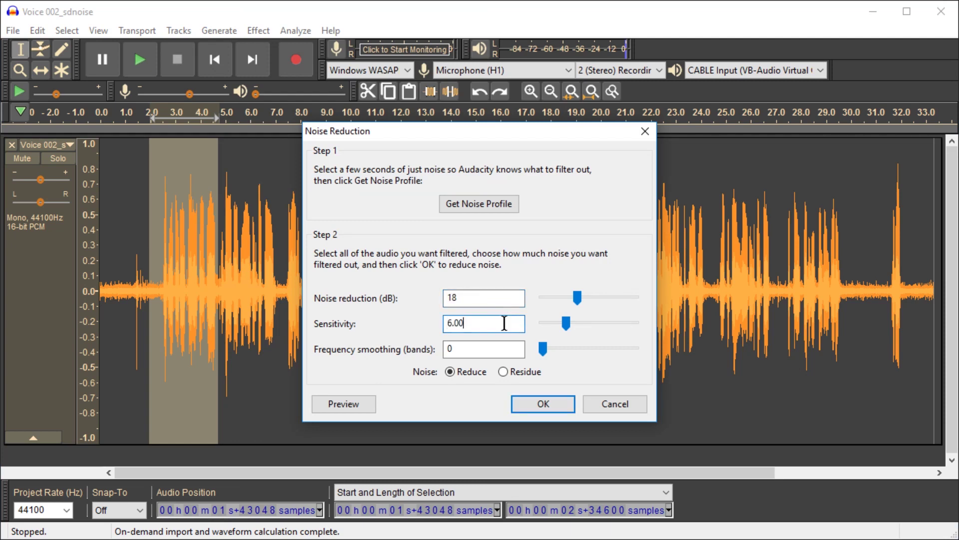
pyautogui.write('12')
pyautogui.press('Tab')
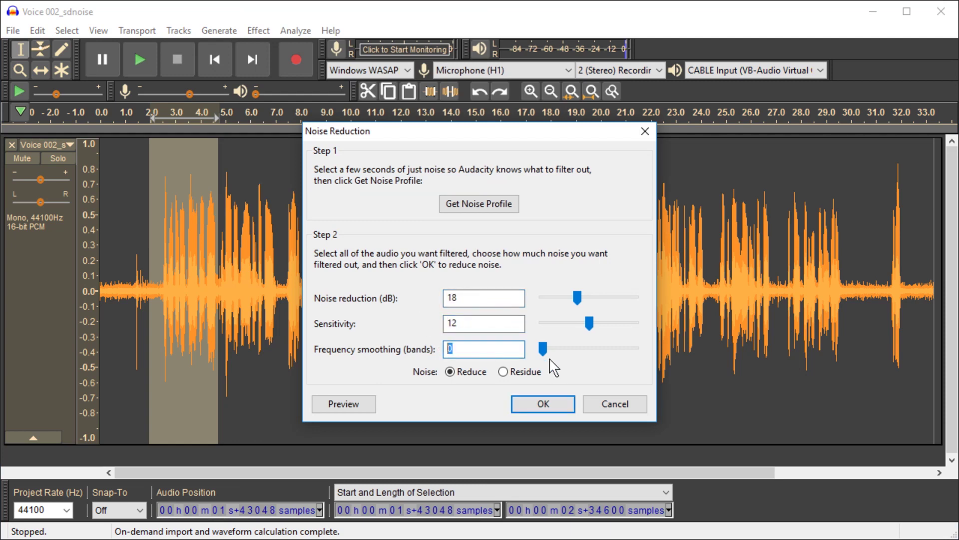
pyautogui.moveTo(542, 355); pyautogui.dragTo(612, 350)
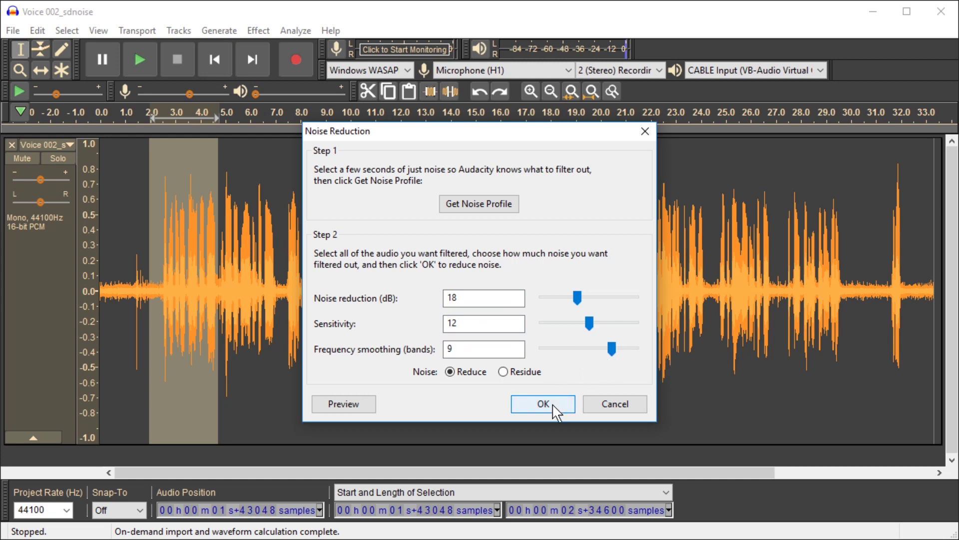
pyautogui.click(554, 411)
# - Normalize the section to a maximum amplitude of -0.1 dB and play it looped
pyautogui.click(256, 30)
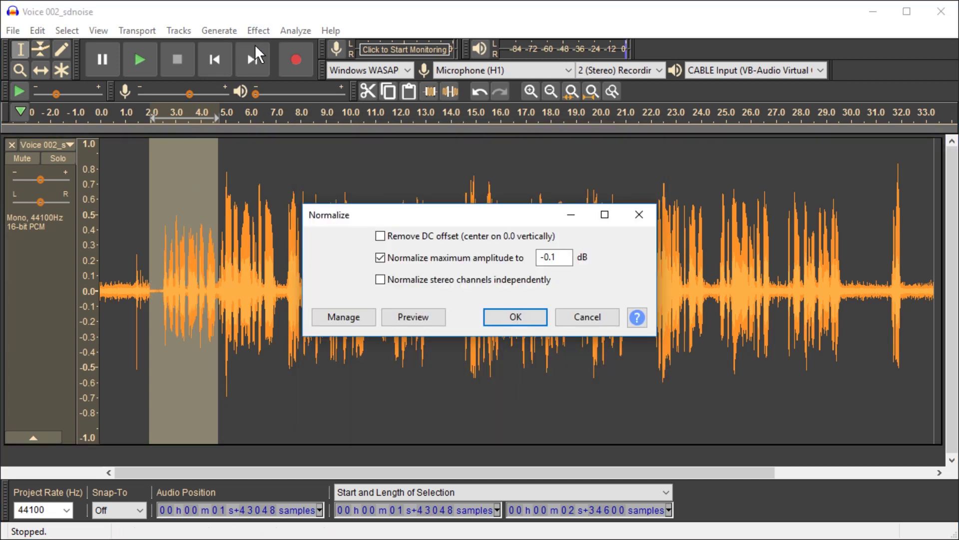
pyautogui.click(515, 317)
pyautogui.hotkey('shift', 'space')
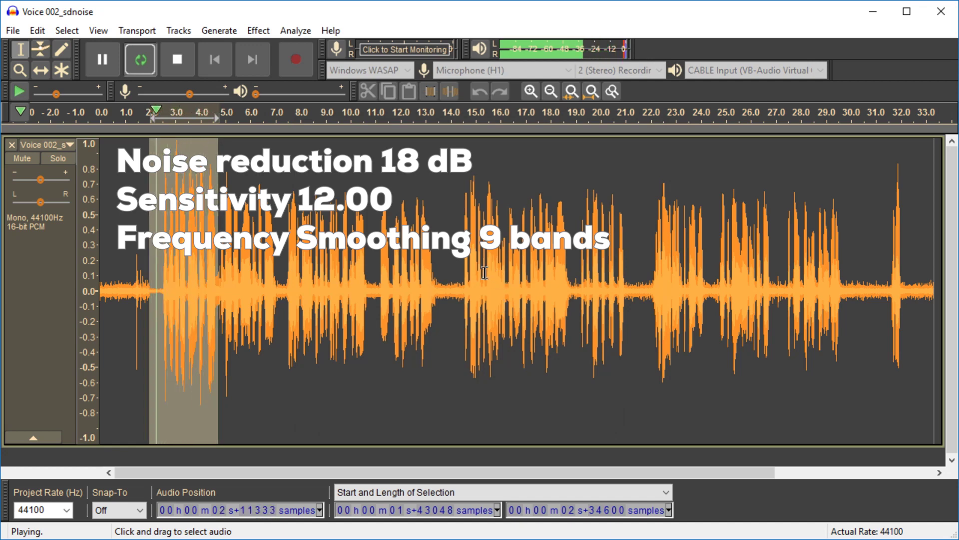
pyautogui.press('space')
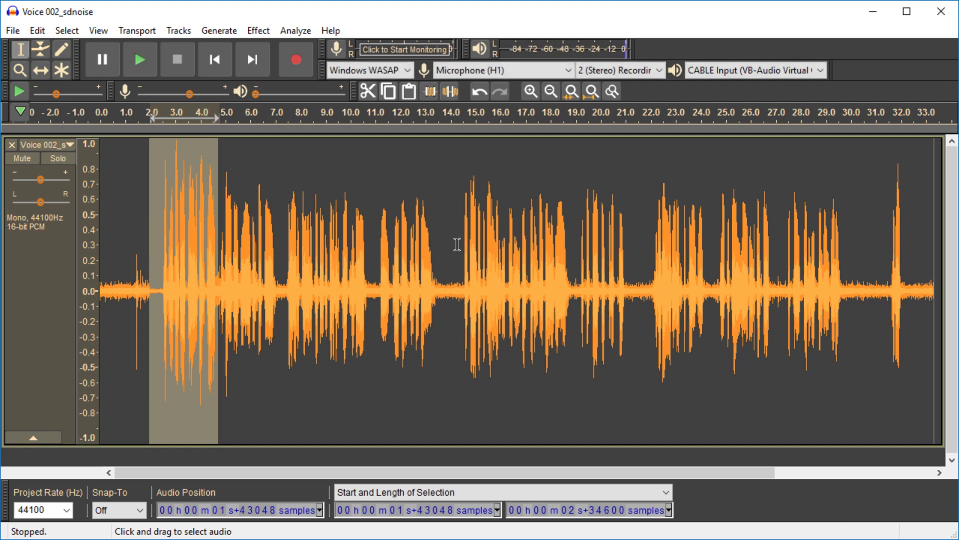
# - Select about 7 s of audio starting near 14.3 s and apply Noise Reduction at 18 dB, sensitivity 12 and 9 smoothing bands
pyautogui.moveTo(457, 244); pyautogui.dragTo(634, 245)
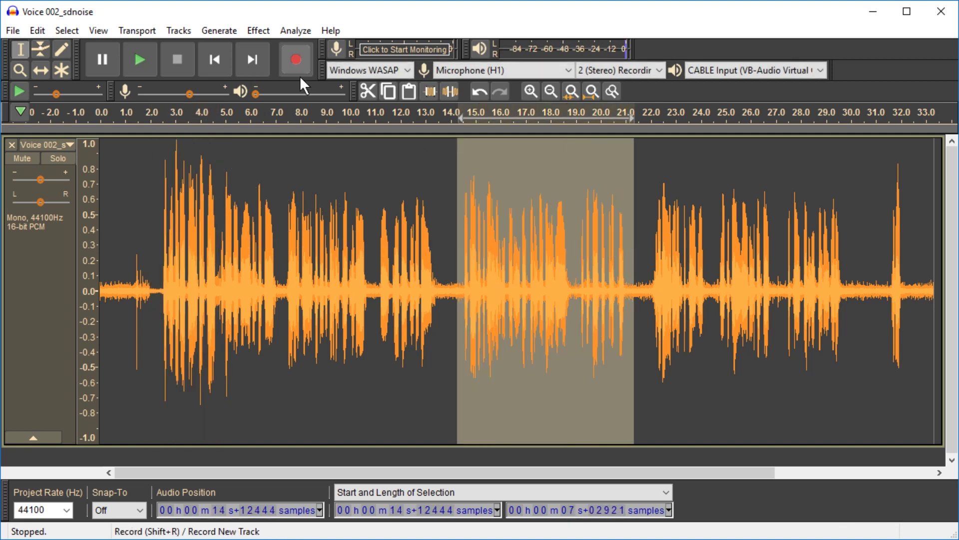
pyautogui.click(261, 28)
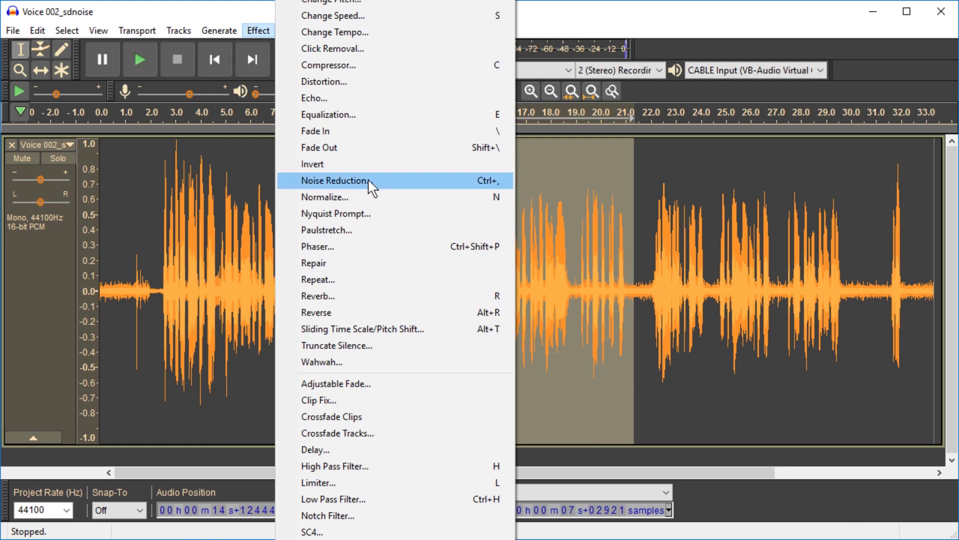
pyautogui.click(343, 175)
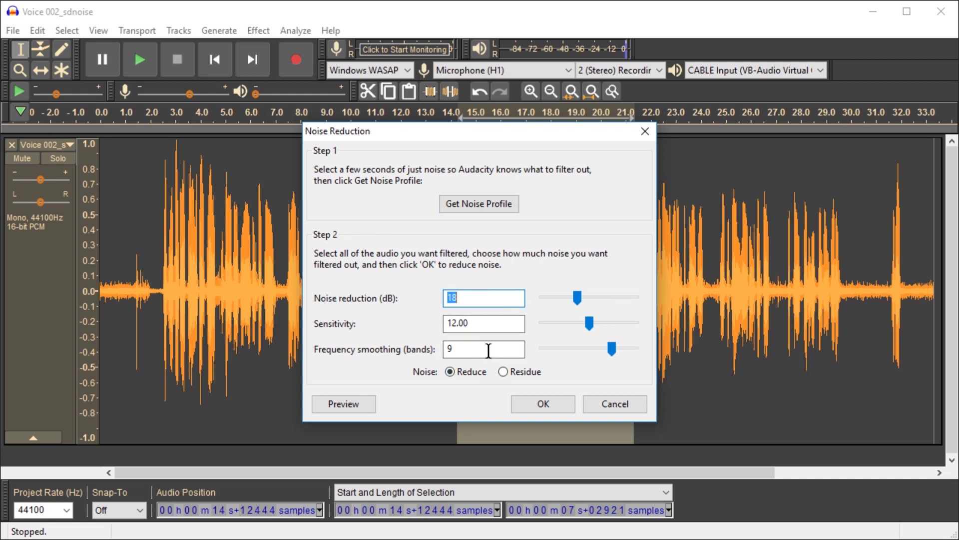
pyautogui.click(541, 401)
# - Normalize the newly noise-reduced 7 s section and play it back
pyautogui.click(259, 30)
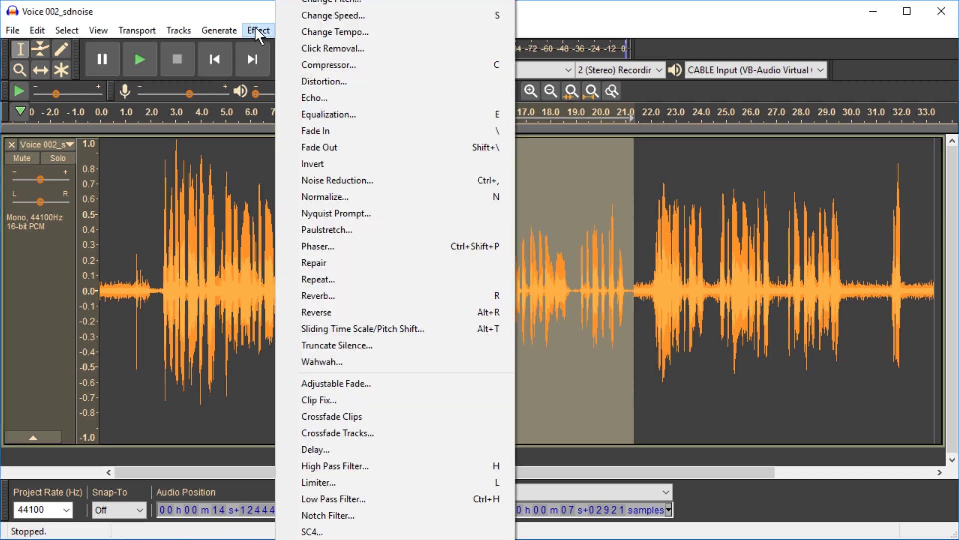
pyautogui.click(381, 196)
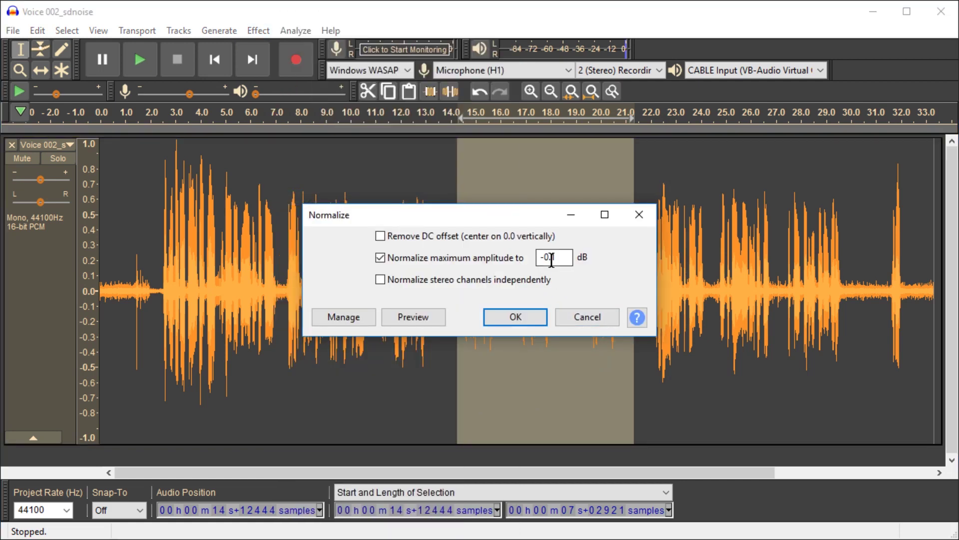
pyautogui.write('-')
pyautogui.click(516, 318)
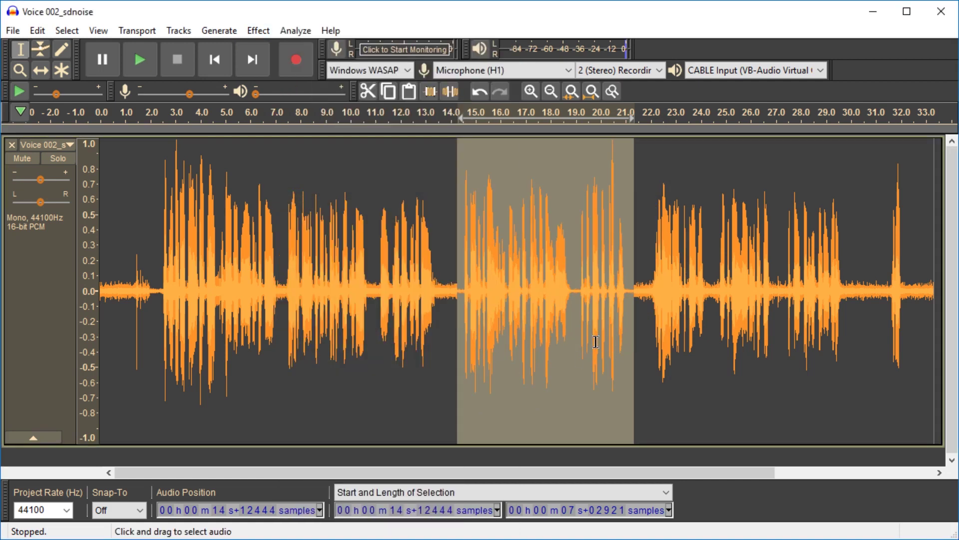
pyautogui.press('space')
# - Undo the last Normalize and Noise Reduction on the selected 7 s section
pyautogui.click(258, 32)
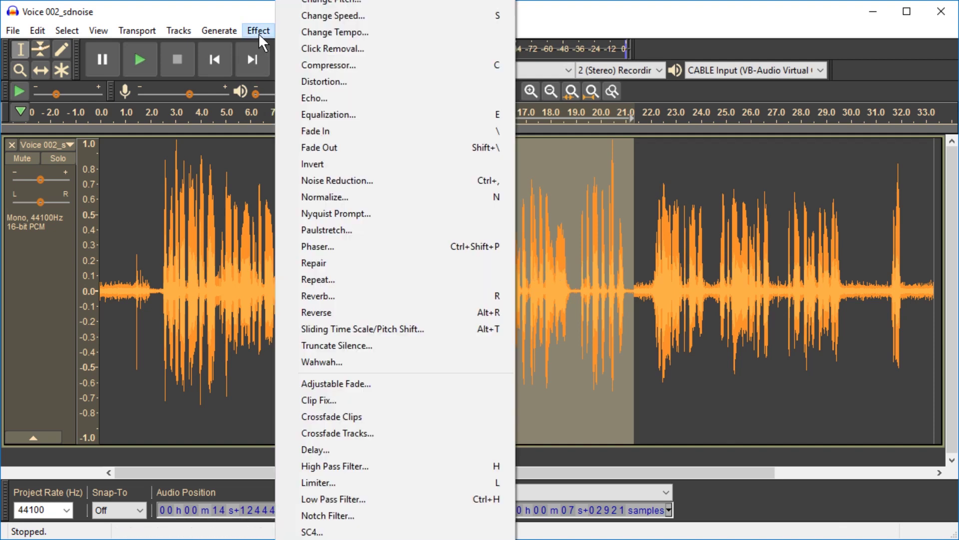
pyautogui.click(379, 182)
pyautogui.click(38, 31)
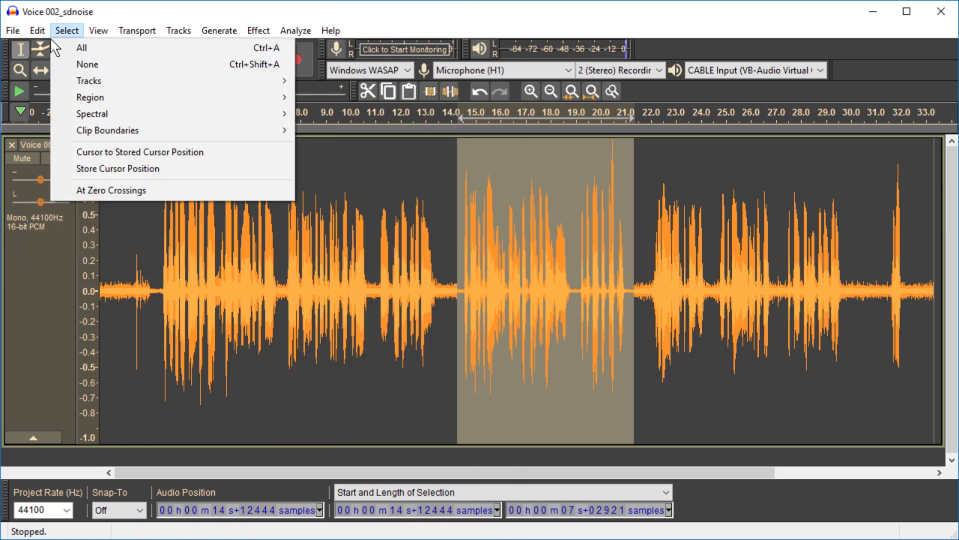
pyautogui.click(37, 44)
pyautogui.click(38, 31)
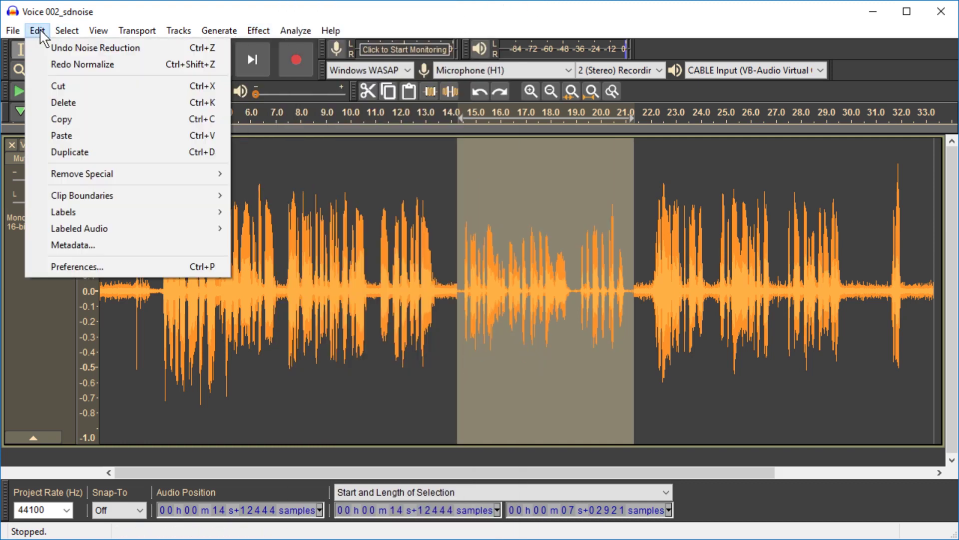
pyautogui.click(38, 45)
# - Apply Noise Reduction at 0 dB with sensitivity 12 and 9 frequency smoothing bands to the selected section
pyautogui.click(259, 30)
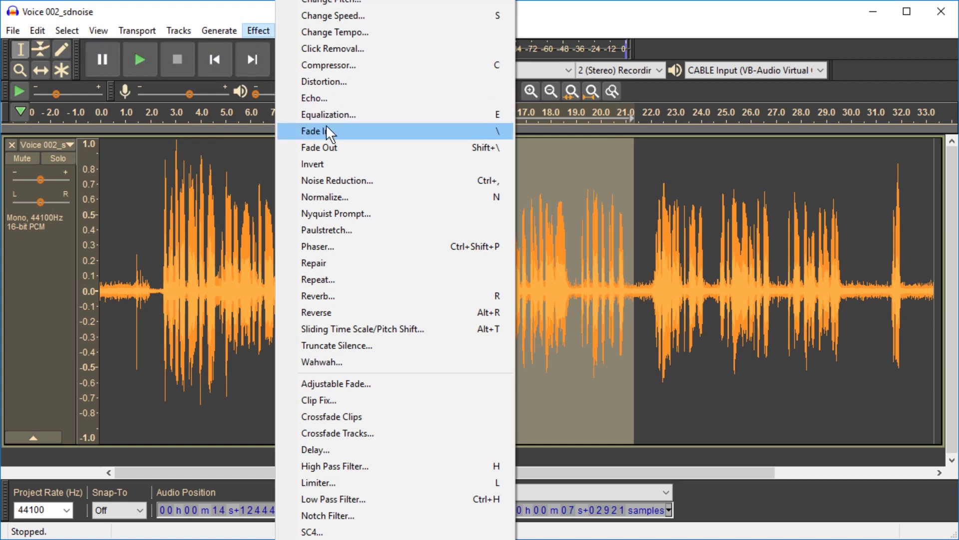
pyautogui.click(353, 181)
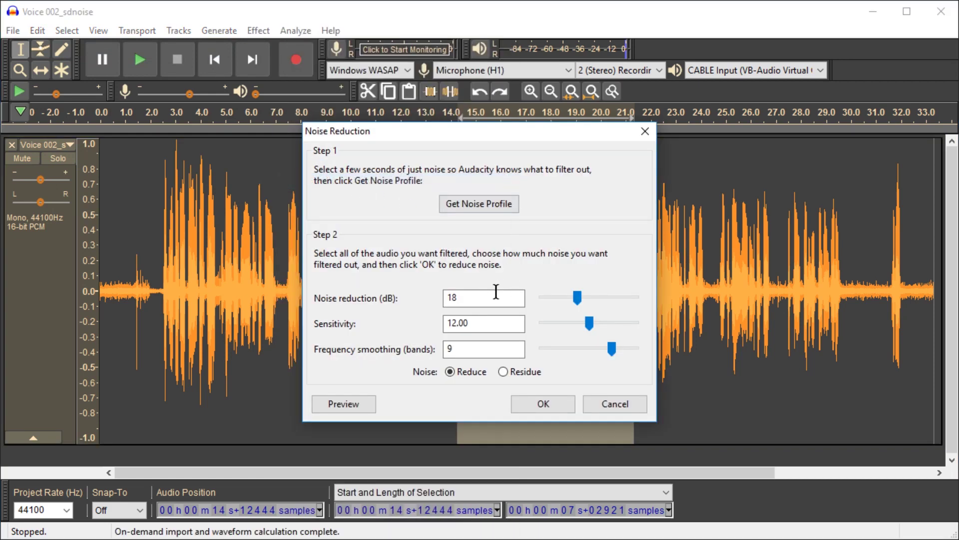
pyautogui.write('12')
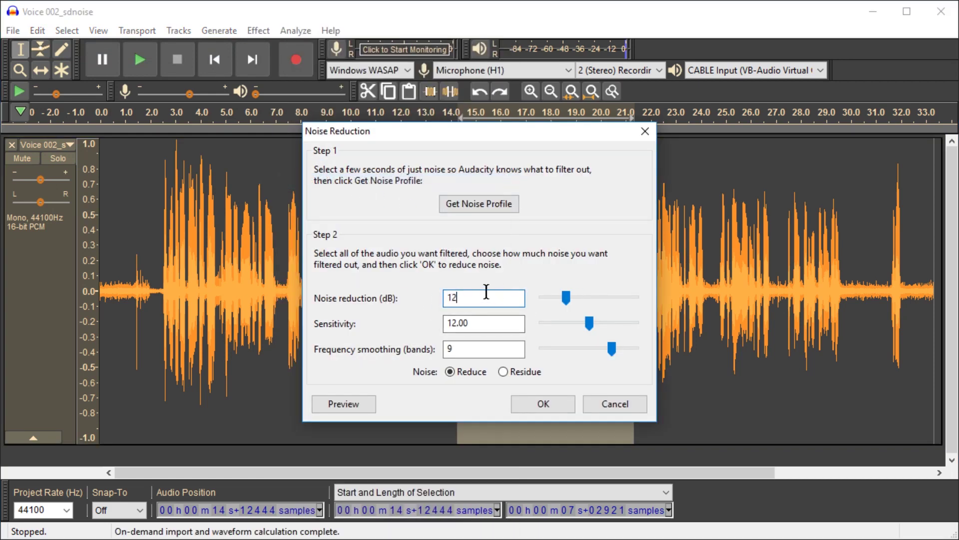
pyautogui.moveTo(565, 301)
pyautogui.mouseDown()
pyautogui.moveTo(528, 307)
pyautogui.moveTo(562, 300)
pyautogui.mouseUp()
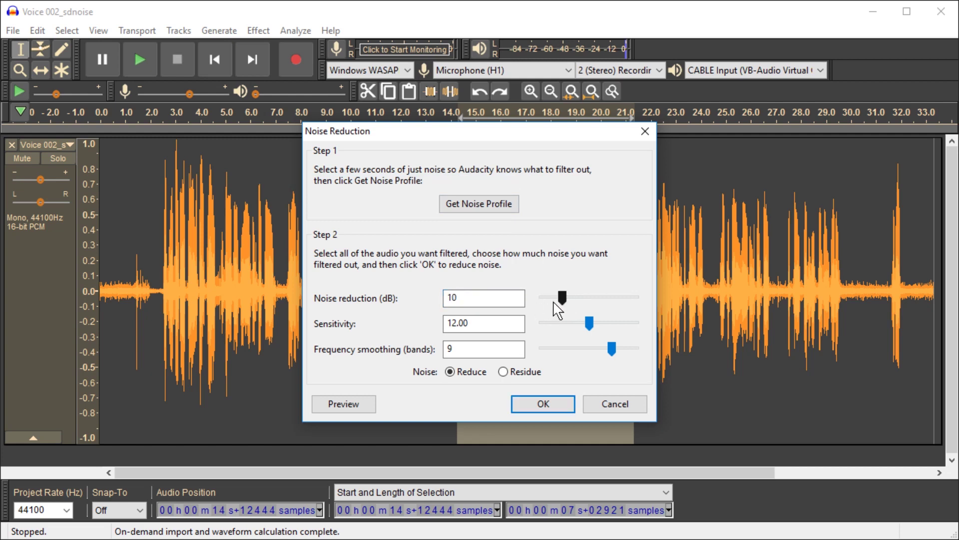
pyautogui.doubleClick(451, 298)
pyautogui.write('0')
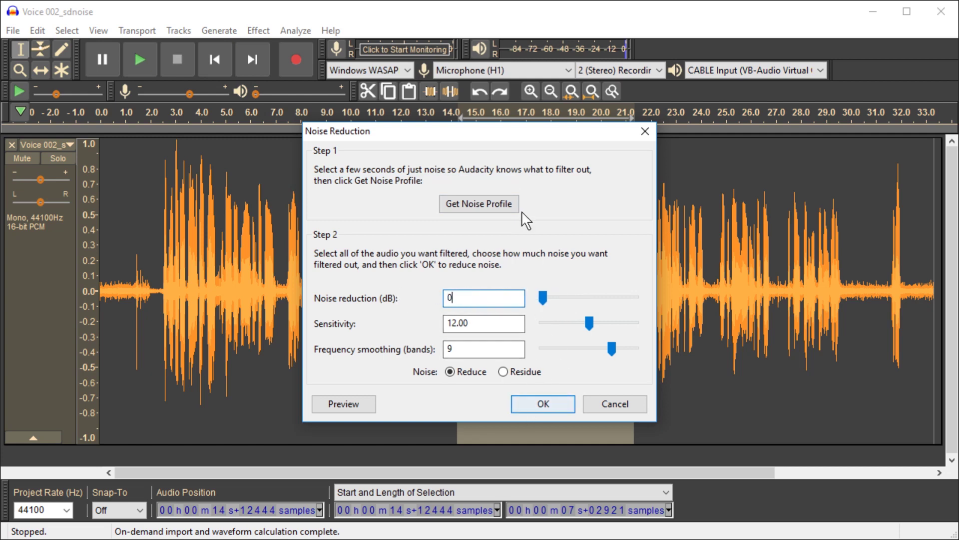
pyautogui.moveTo(504, 139); pyautogui.dragTo(298, 156)
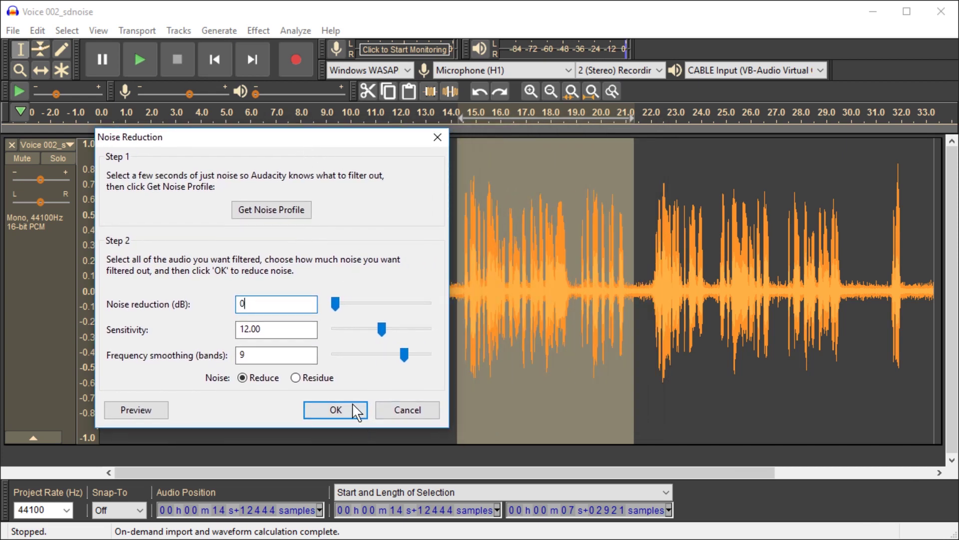
pyautogui.click(336, 410)
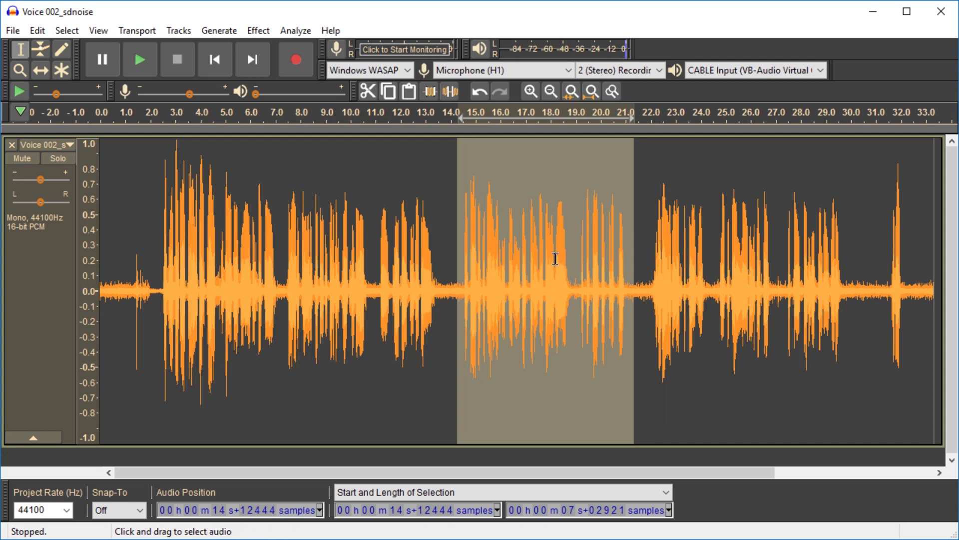
# - Listen to the selected section as a reference for the unreduced noise level
pyautogui.hotkey('ctrl', 'e')
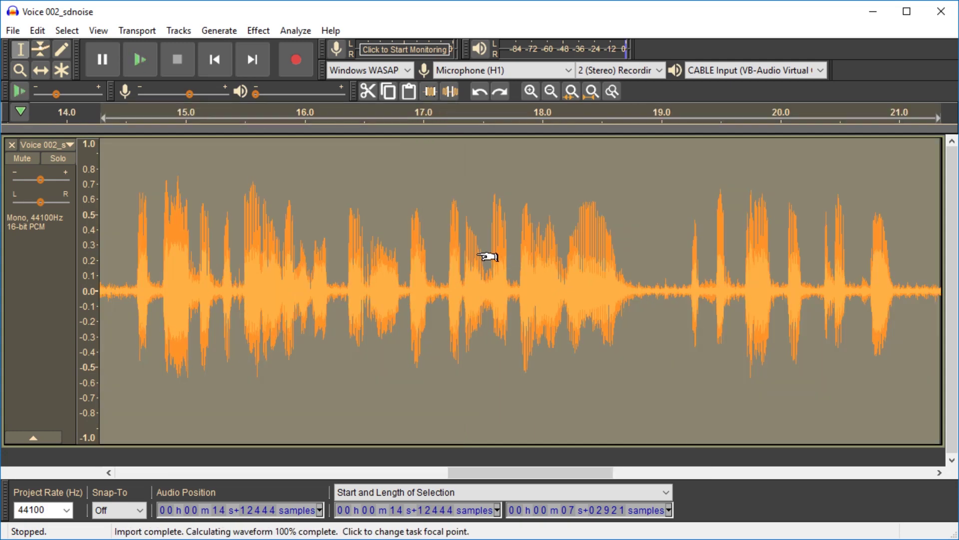
pyautogui.hotkey('shift', 'space')
pyautogui.press('space')
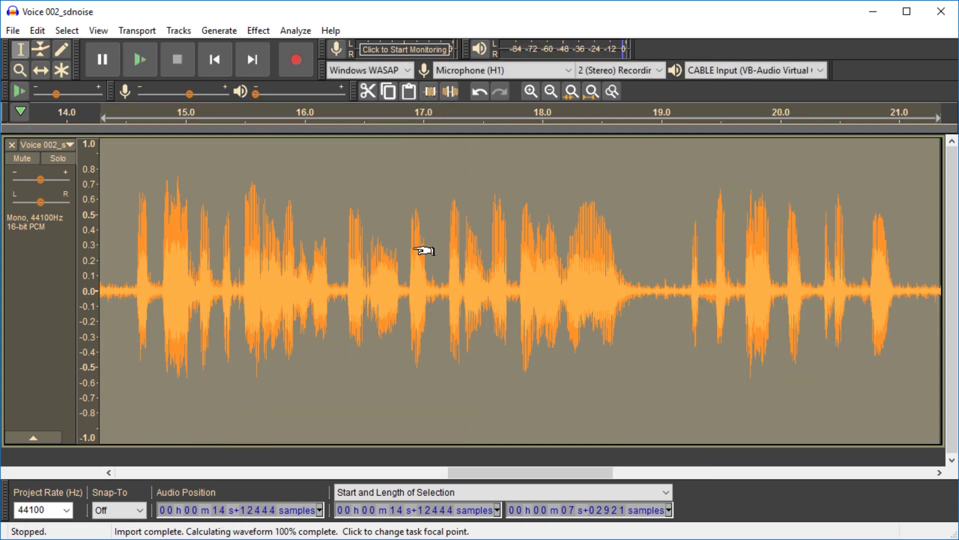
pyautogui.press('space')
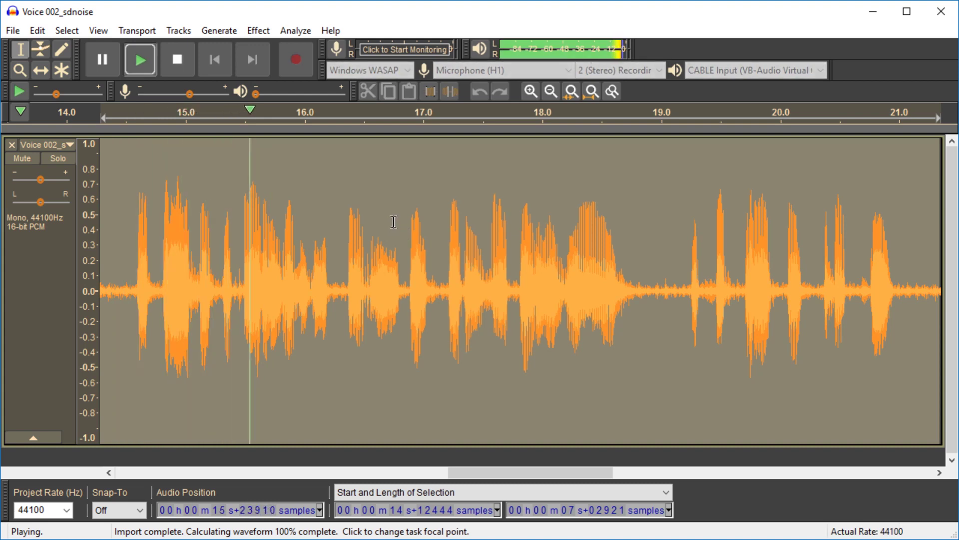
pyautogui.press('space')
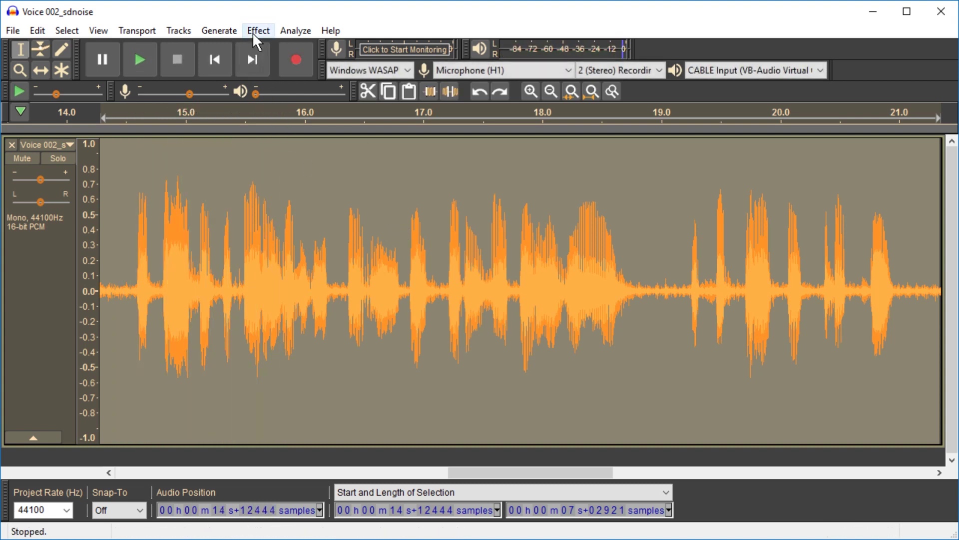
# - Apply Noise Reduction at 17 dB with sensitivity 12 and 9 frequency smoothing bands to the selected section and listen to it
pyautogui.click(254, 31)
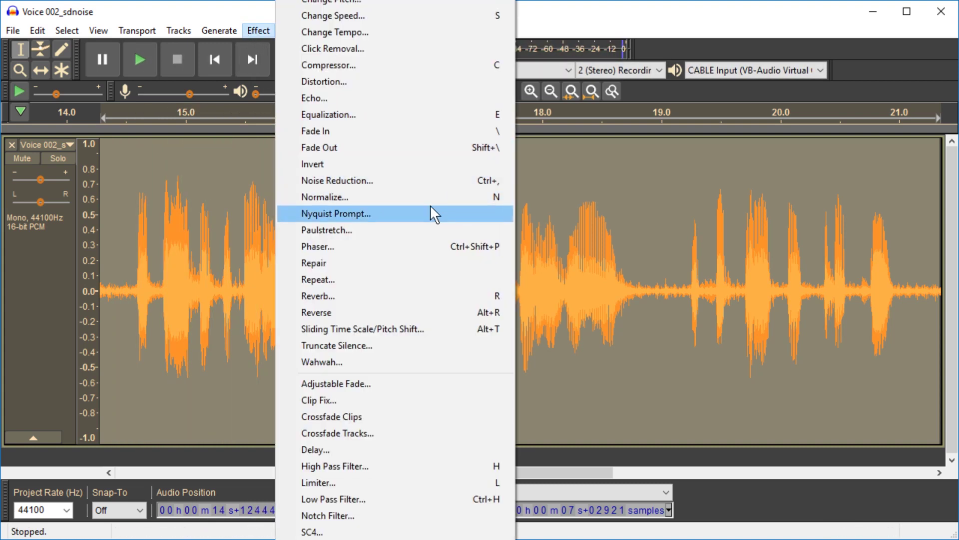
pyautogui.click(419, 180)
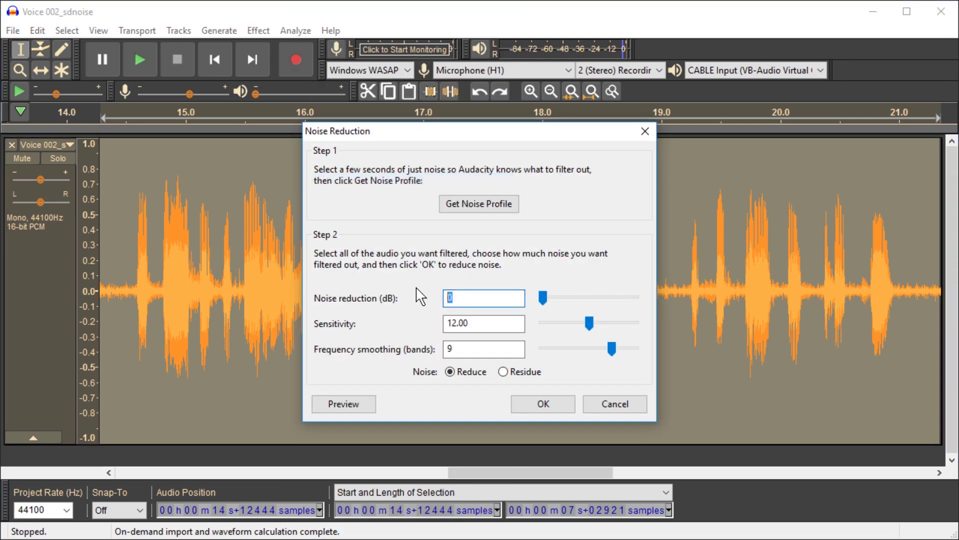
pyautogui.write('6')
pyautogui.doubleClick(502, 295)
pyautogui.write('17')
pyautogui.press('Return')
pyautogui.press('space')
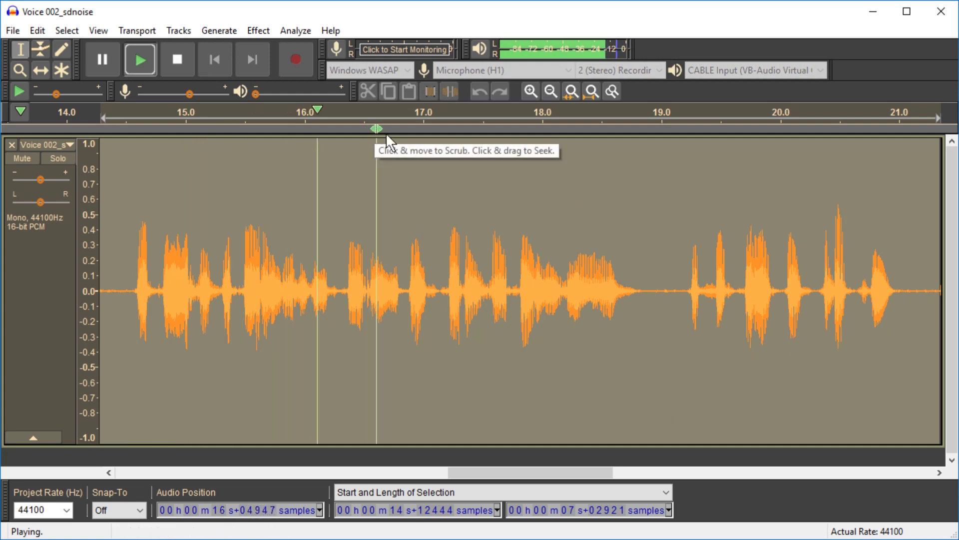
pyautogui.press('space')
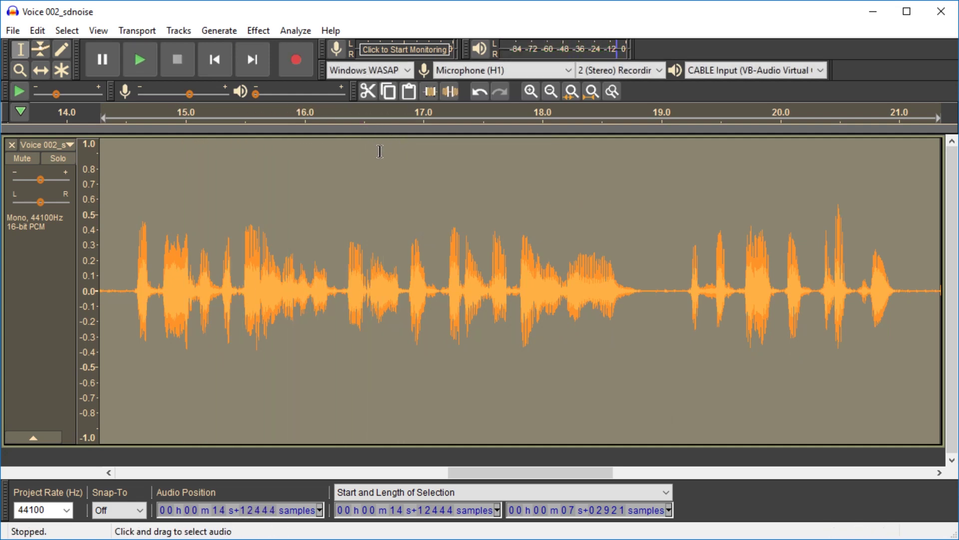